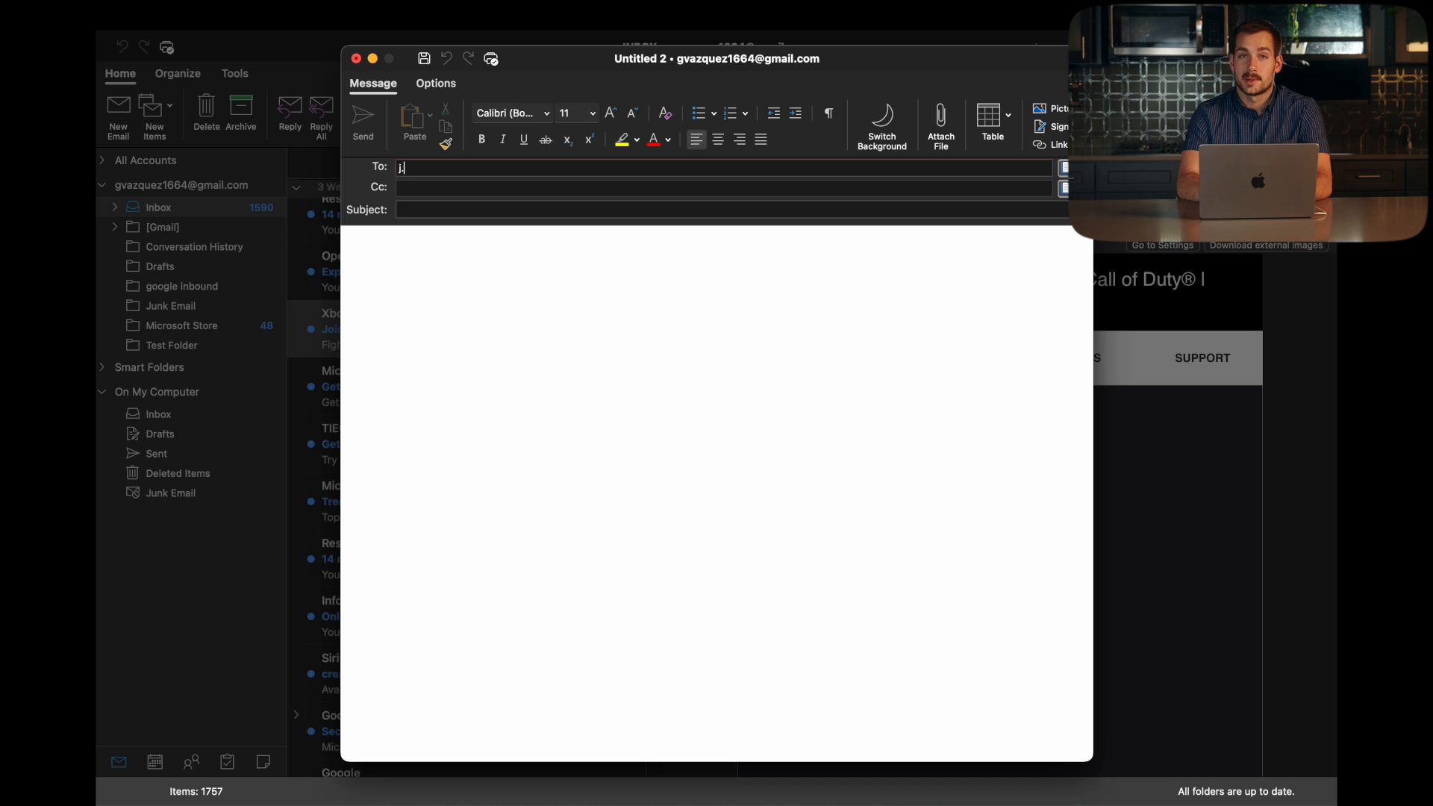
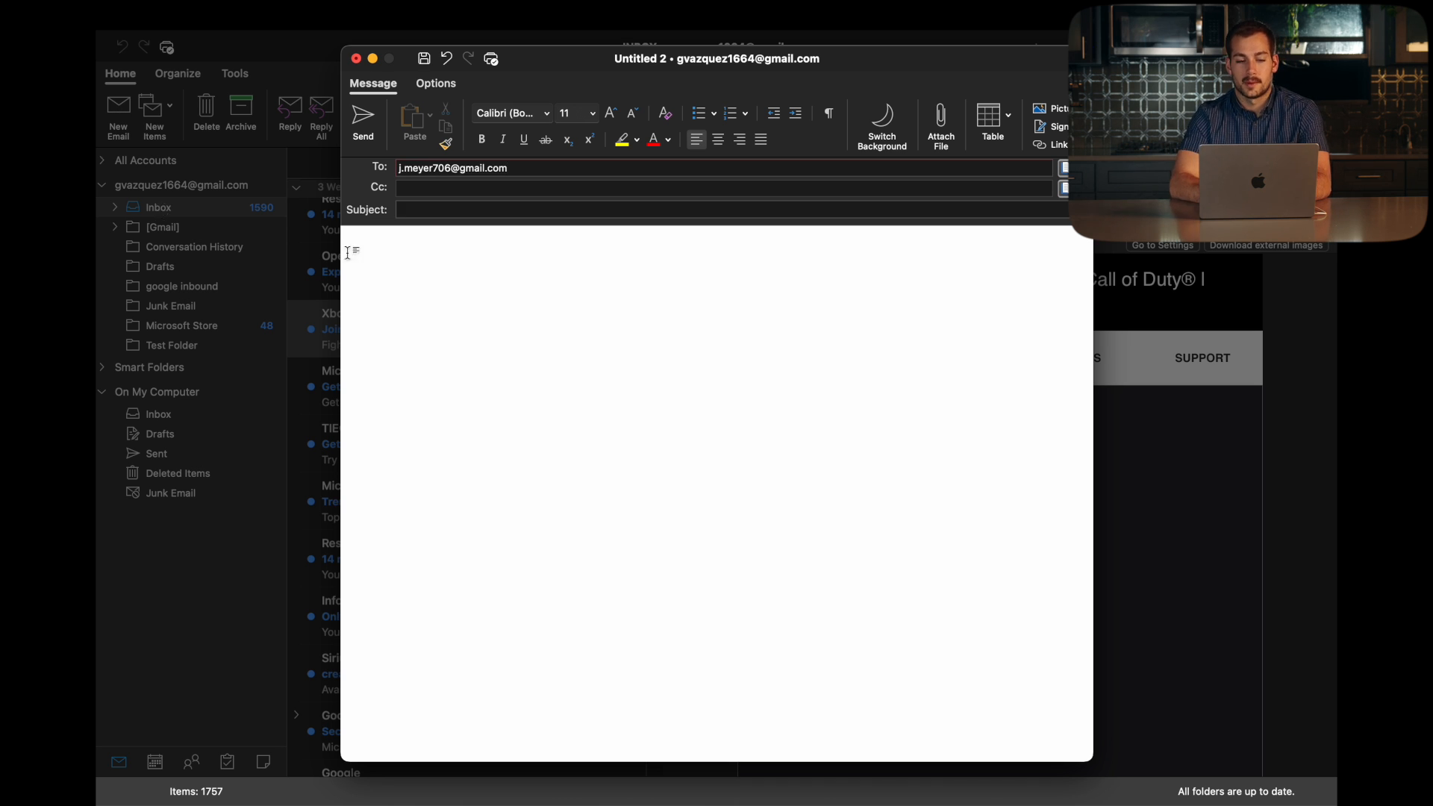
Step: Address the email to the recipient's Gmail address and greet with 'Hi our colleage', @-mentioning a colleague
click(396, 257)
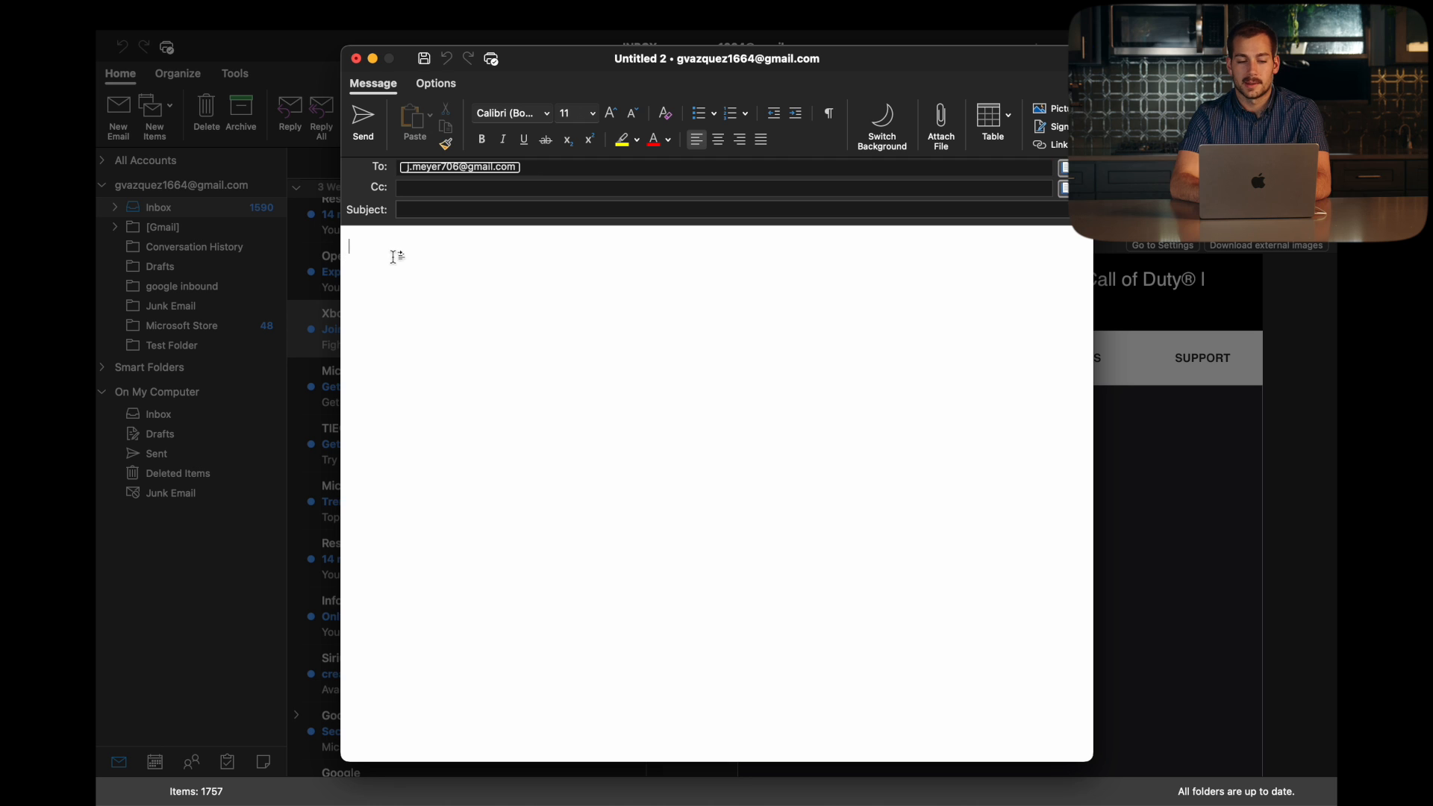
text(Hi )
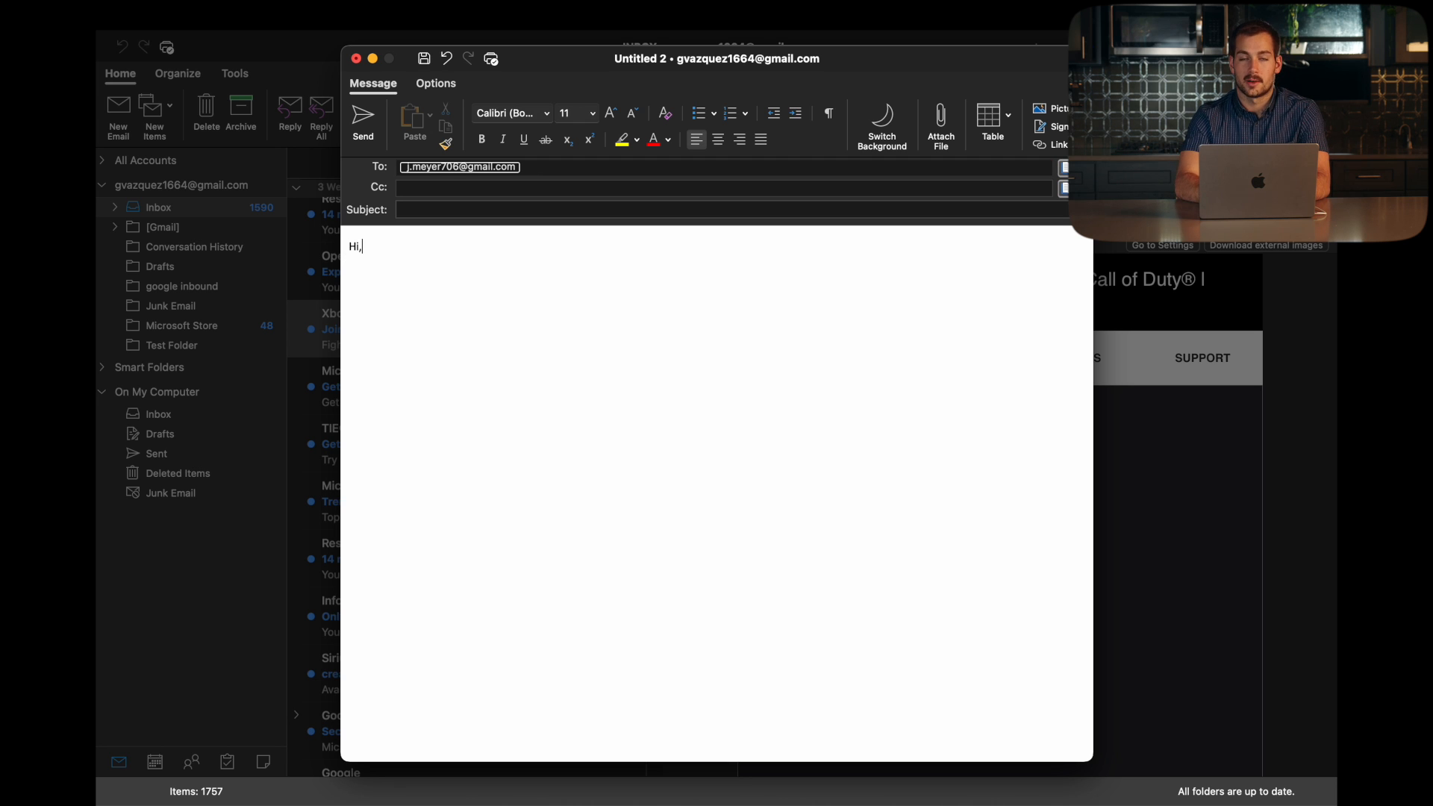
text( our colleage @)
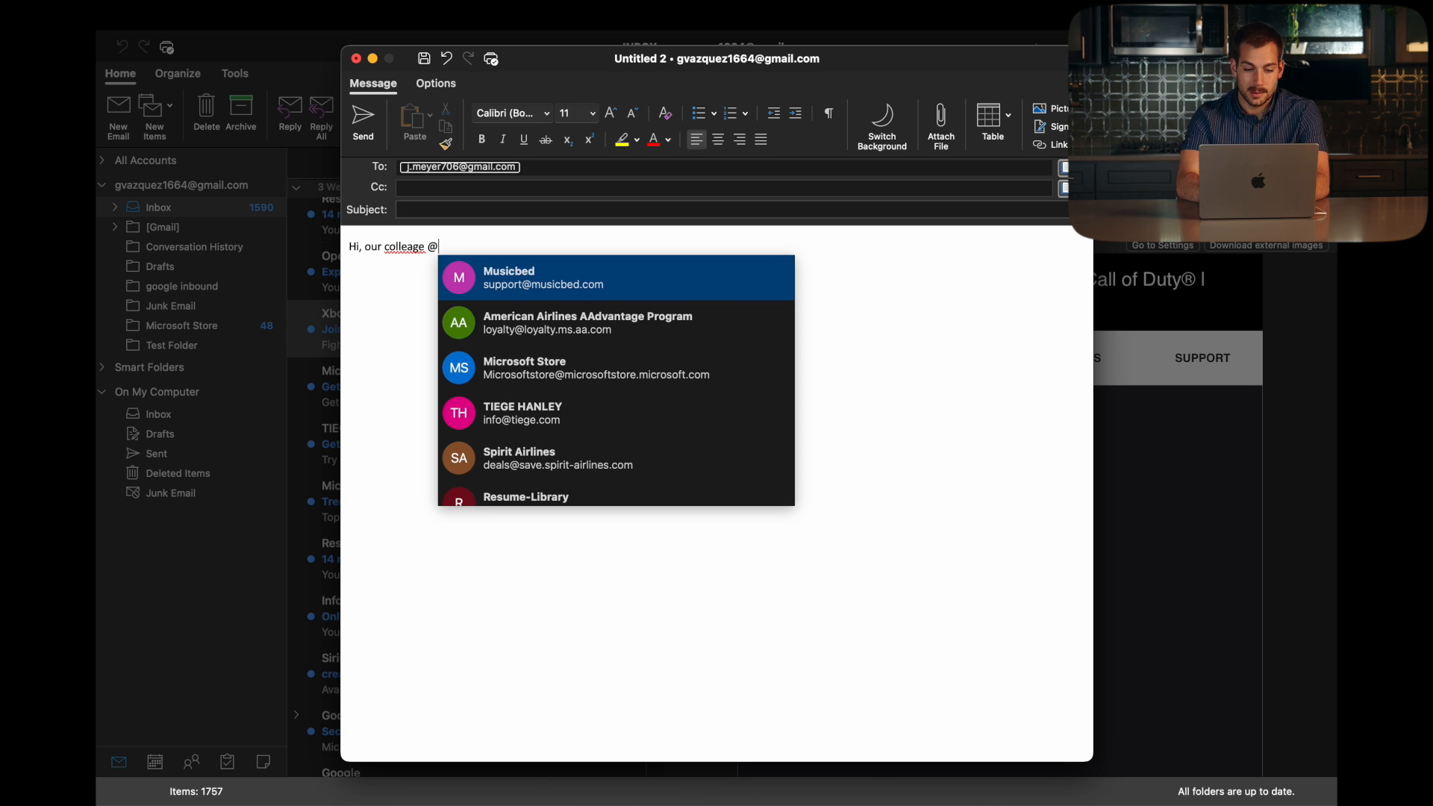
text(jay)
click(541, 277)
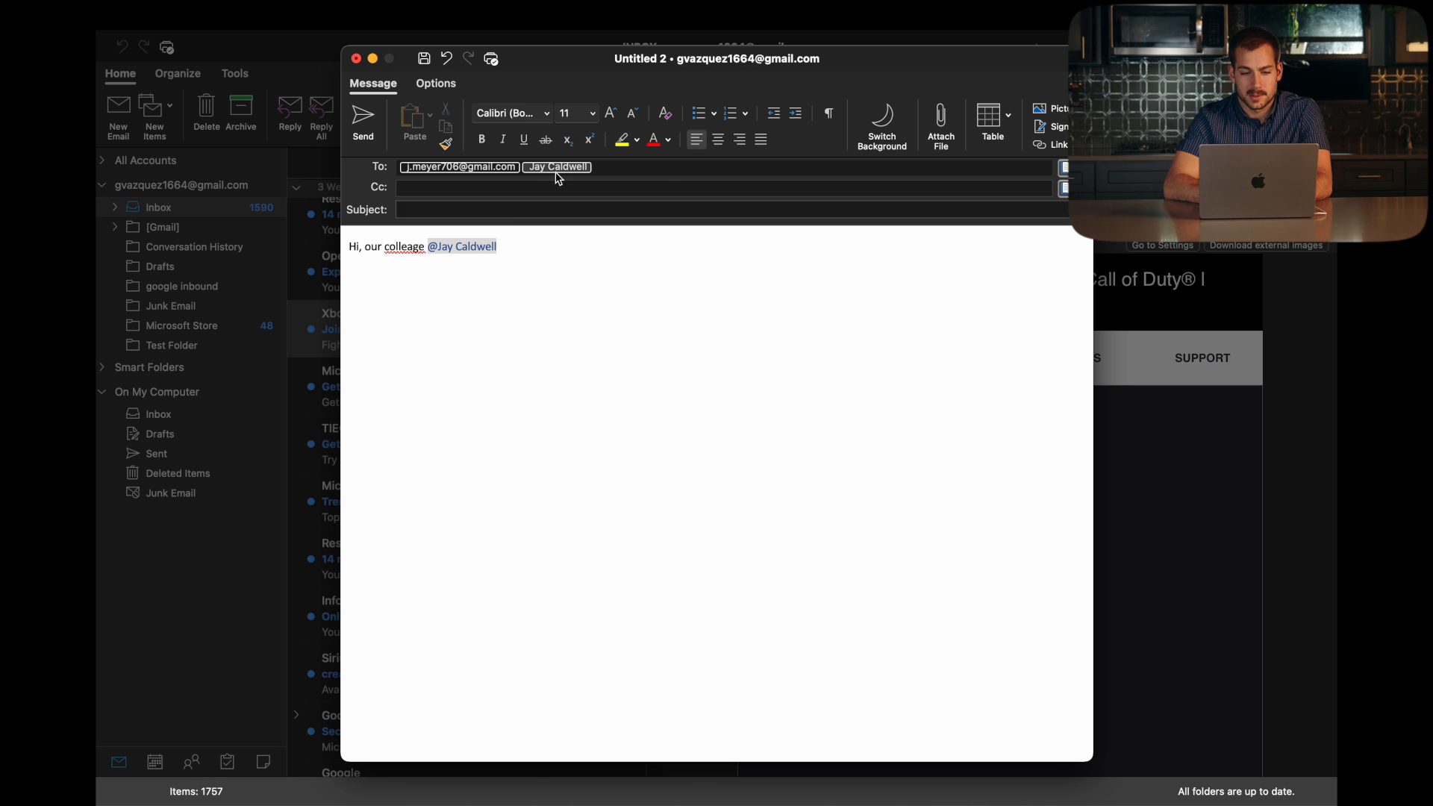
mouse_move(548, 173)
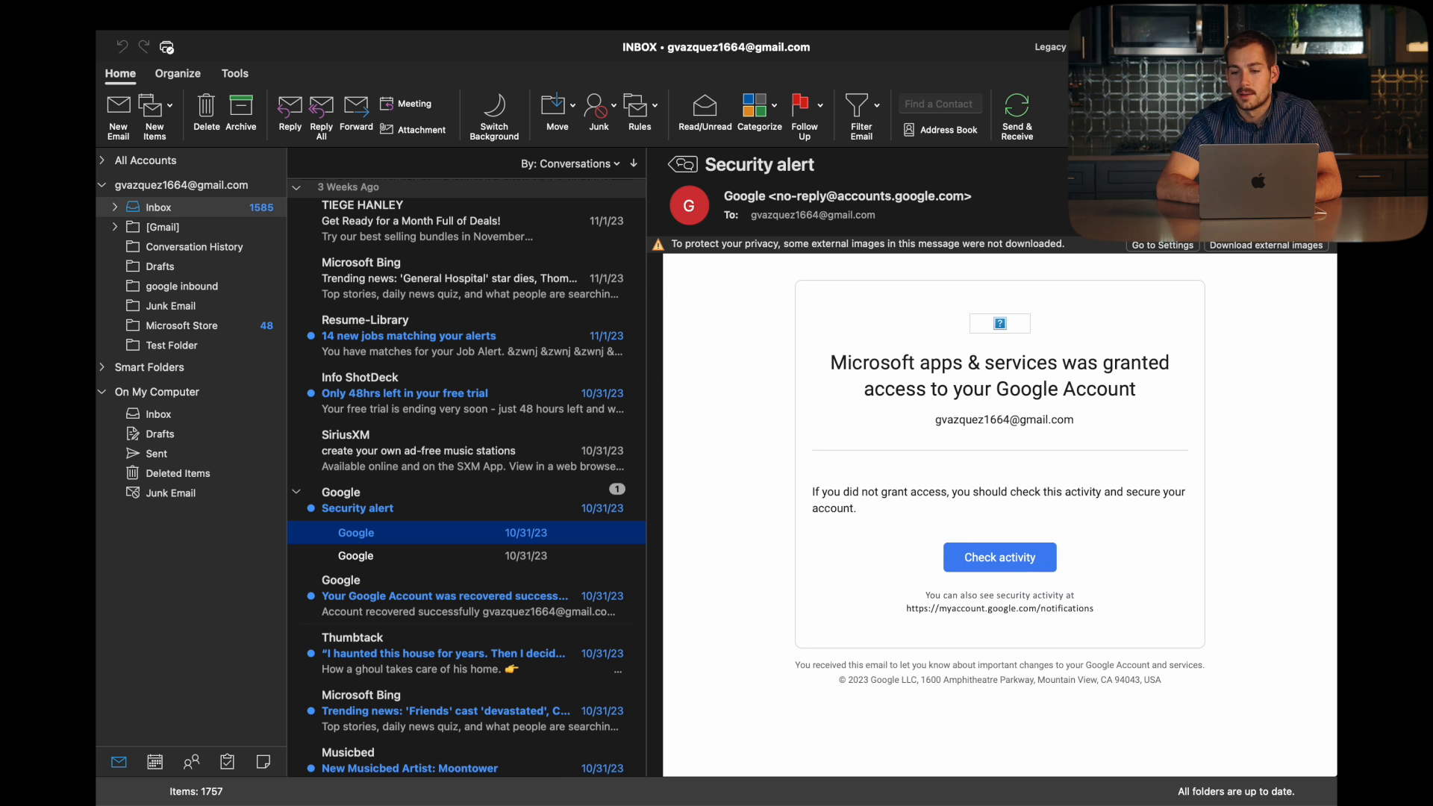
Step: Toggle Switch Background dark, light, then dark again, leaving the open message on a dark background
click(495, 116)
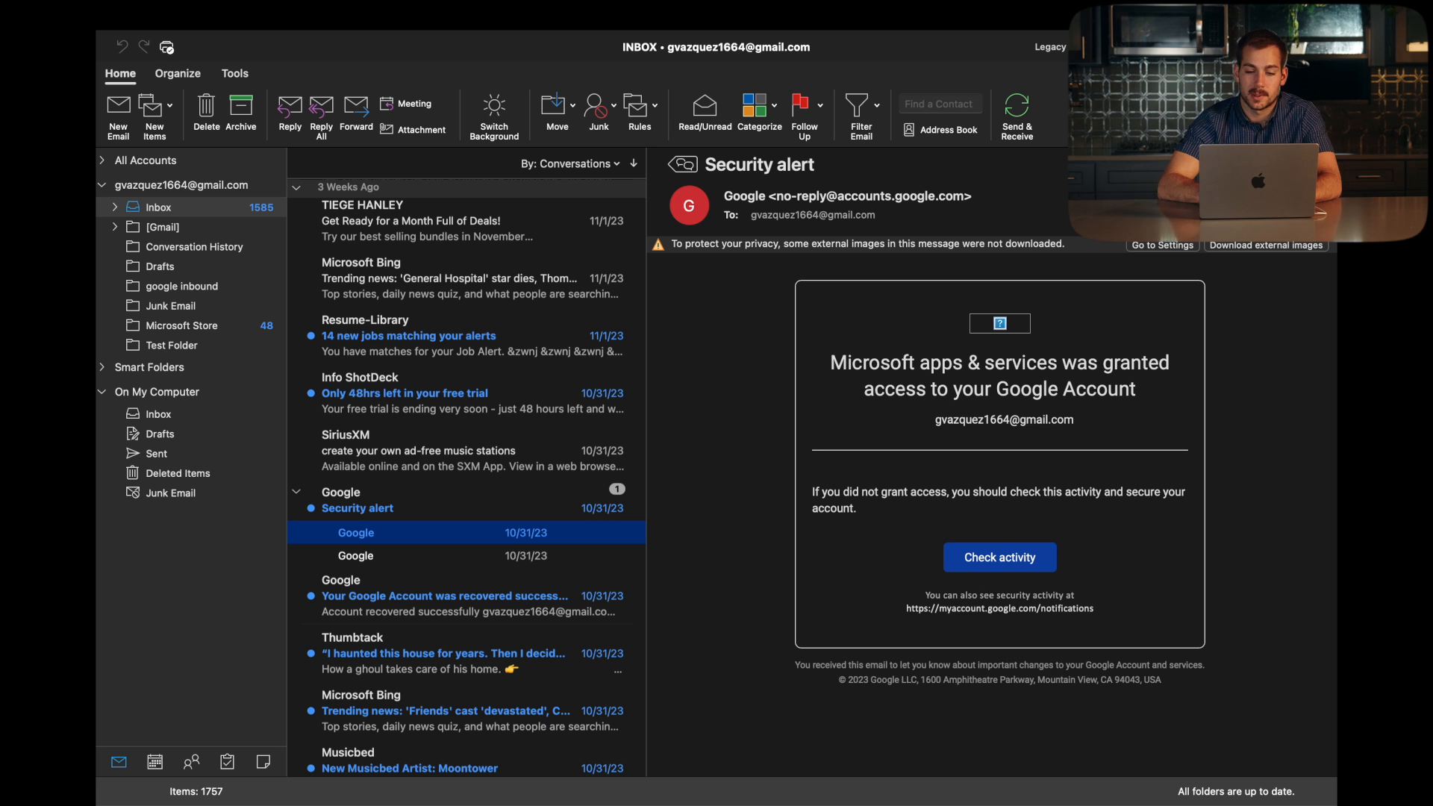
click(494, 115)
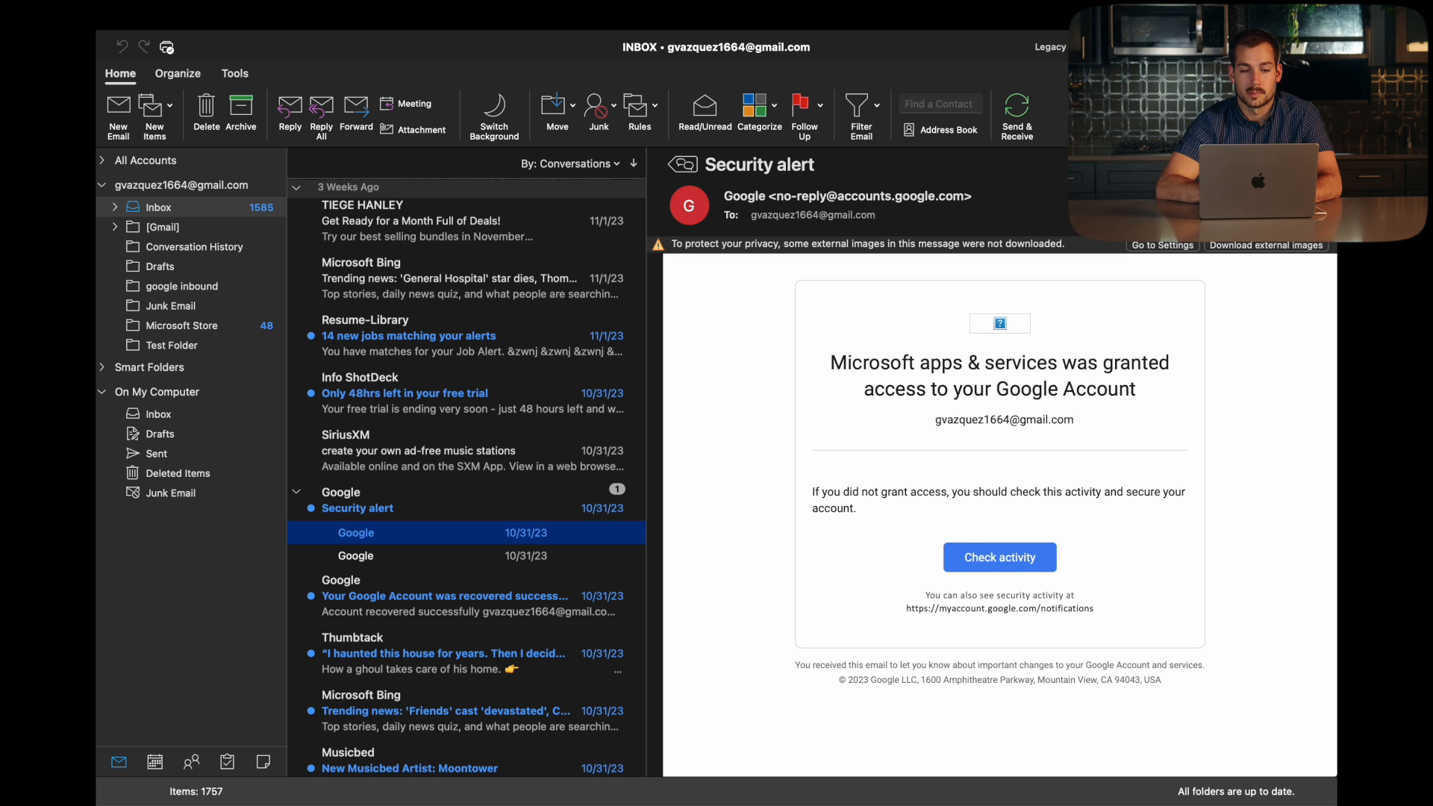
click(494, 115)
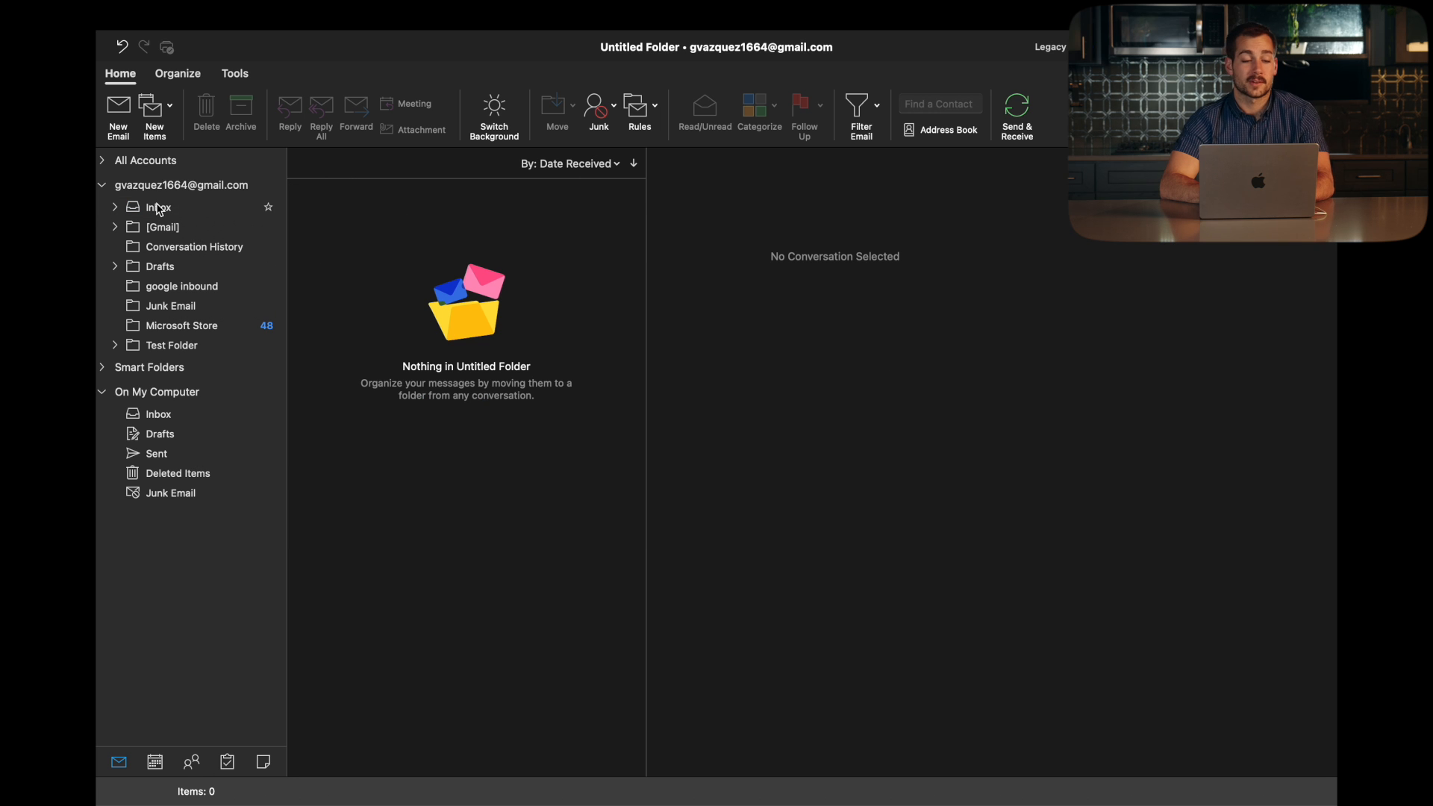
Step: Create a new folder named 'To do' inside the Inbox
right_click(159, 208)
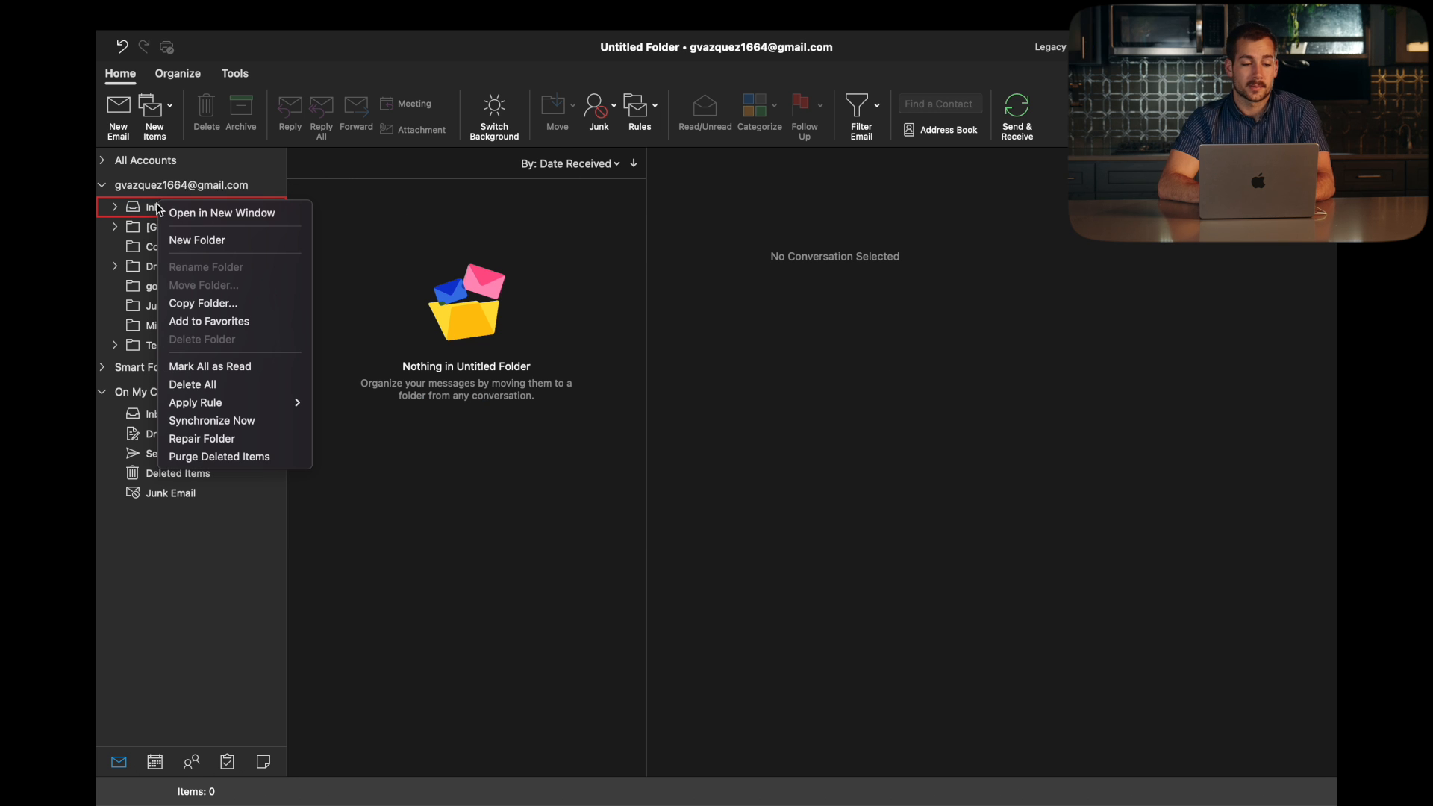
click(198, 239)
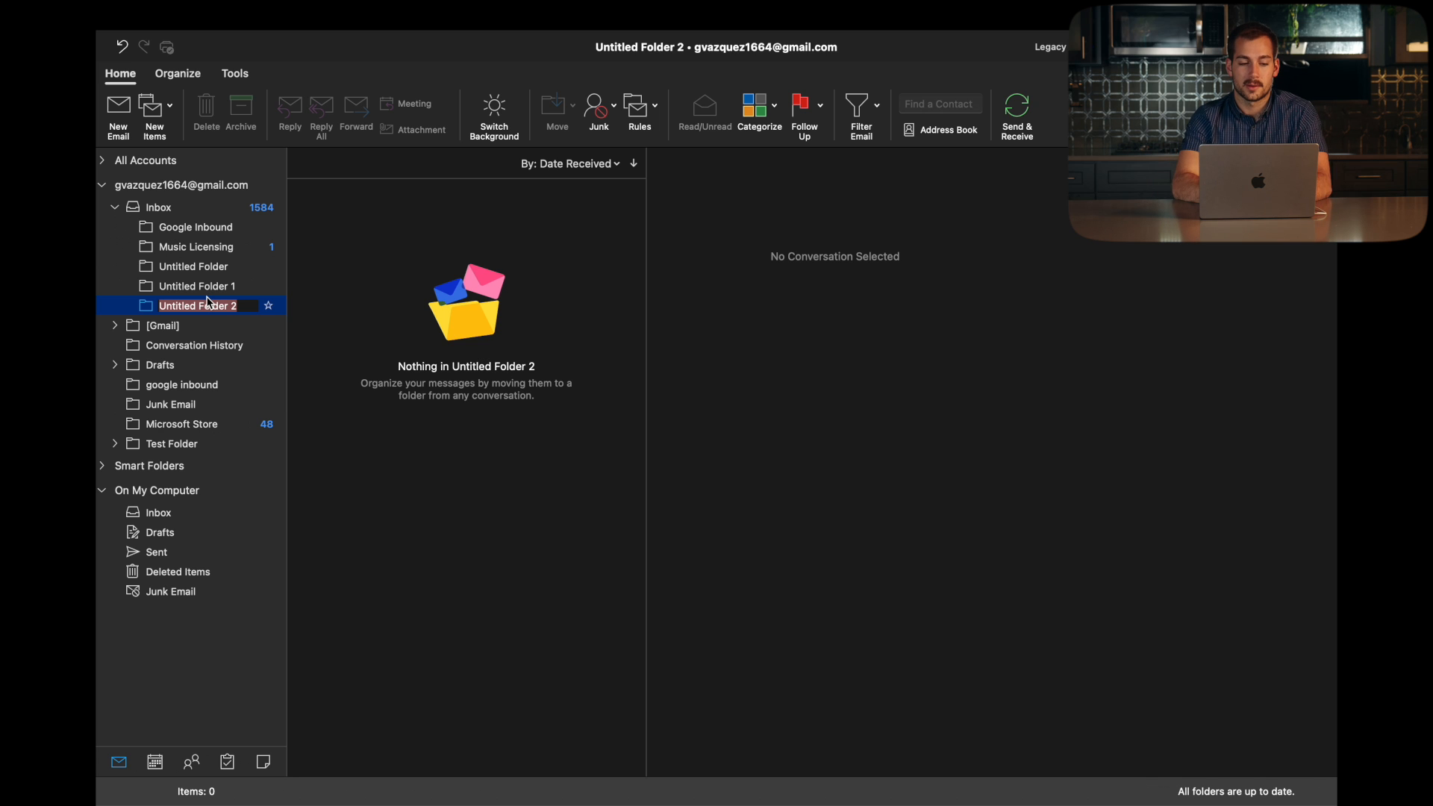
text(To do)
key(Return)
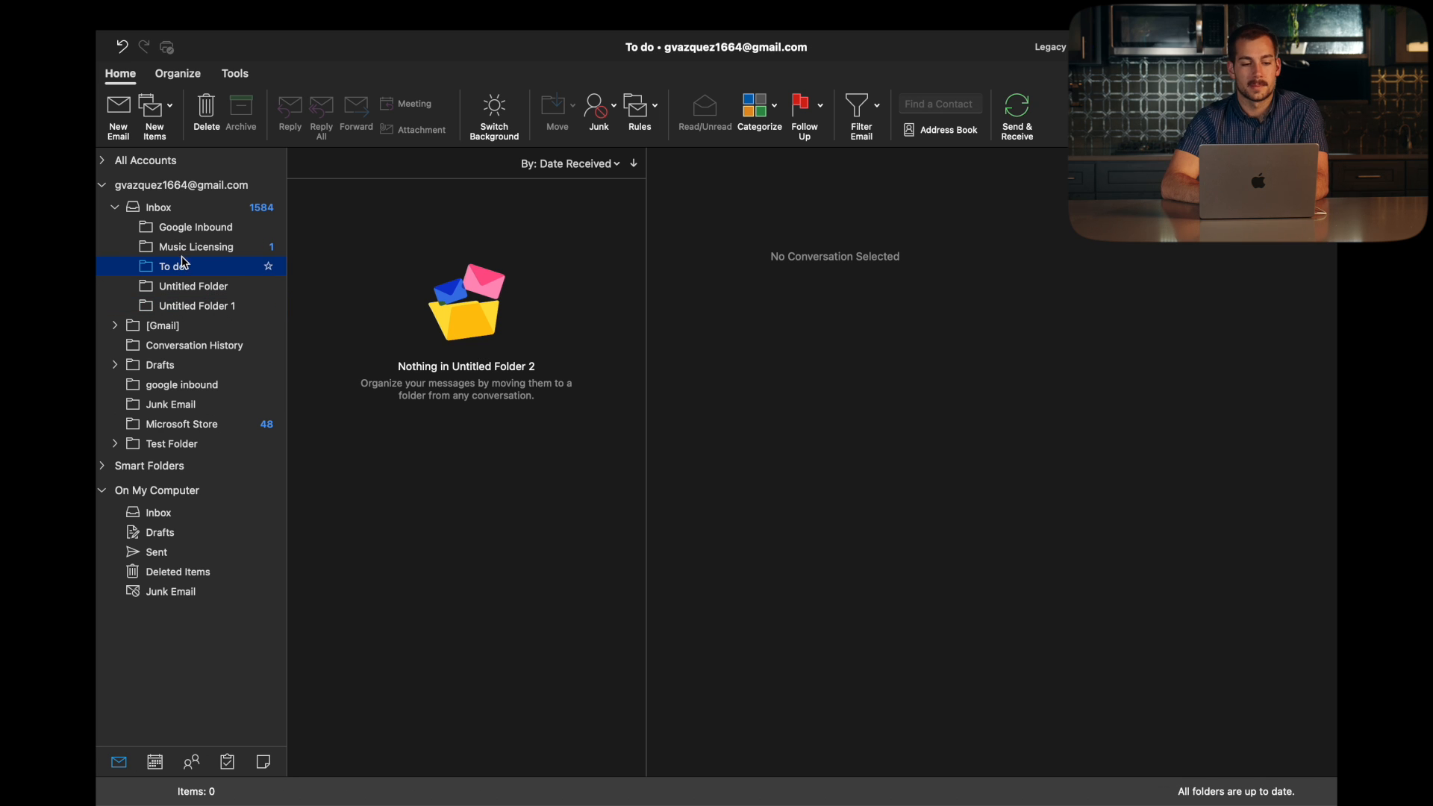
Step: Create a 'Followup' subfolder inside 'To do', then return to the Inbox listing
right_click(181, 268)
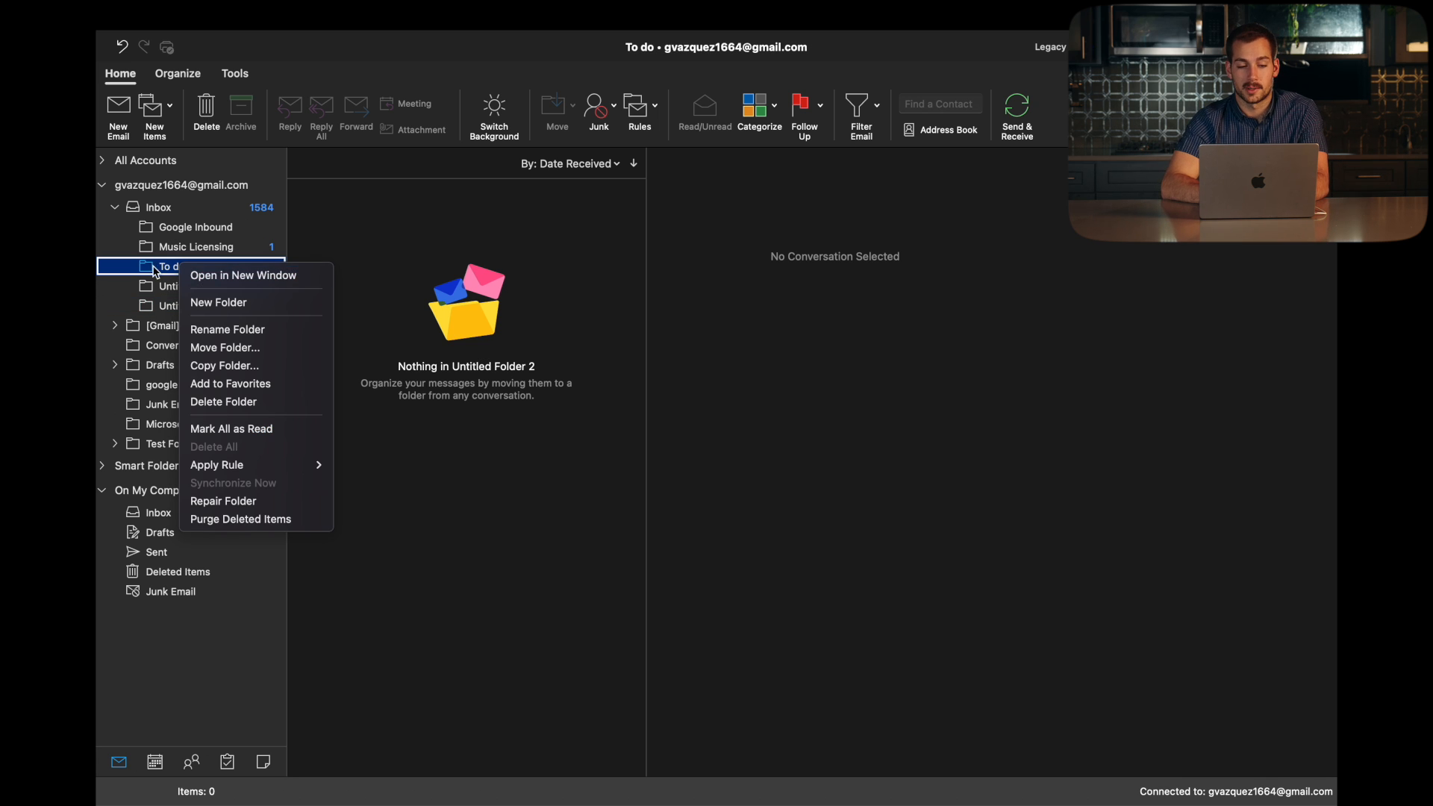
click(247, 303)
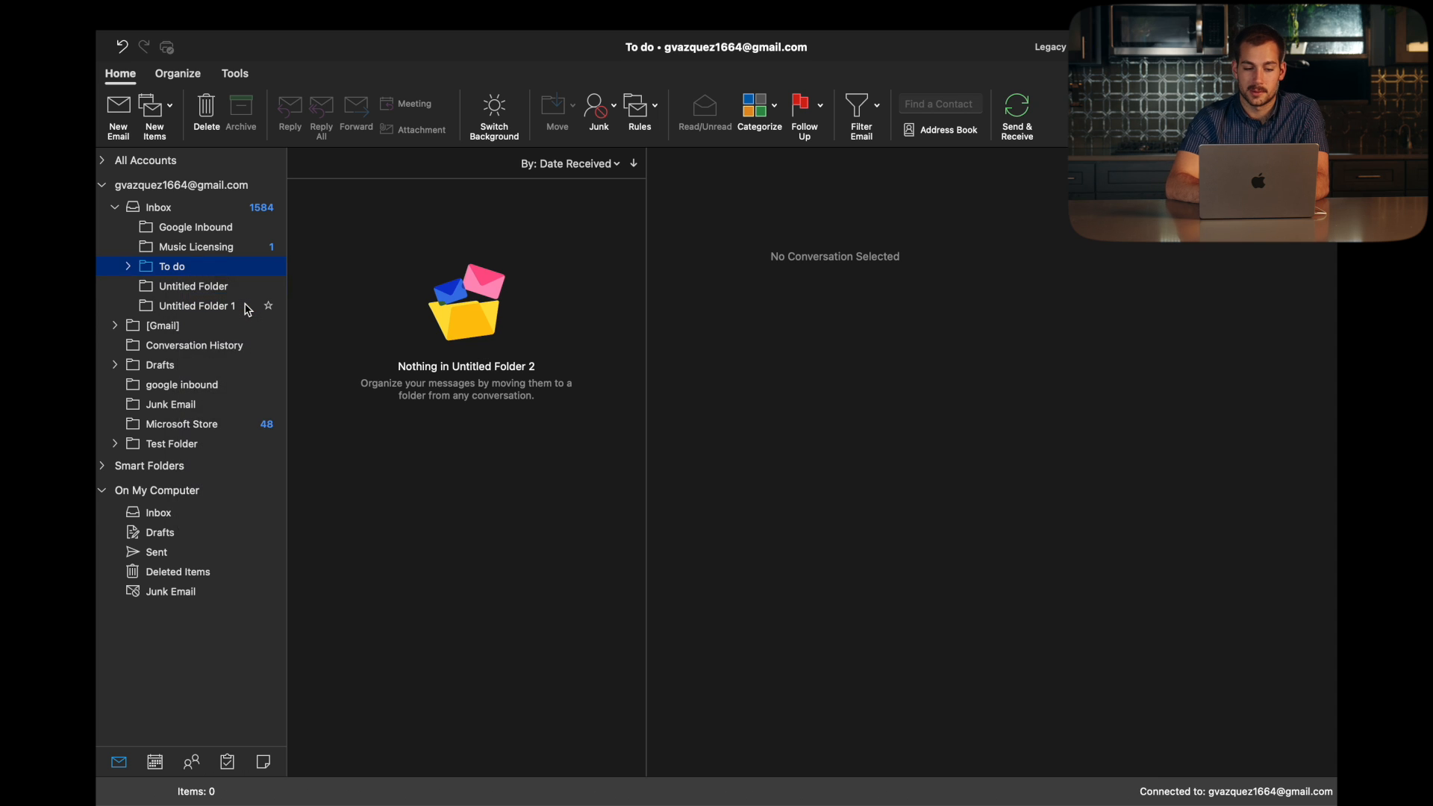
text(Followup)
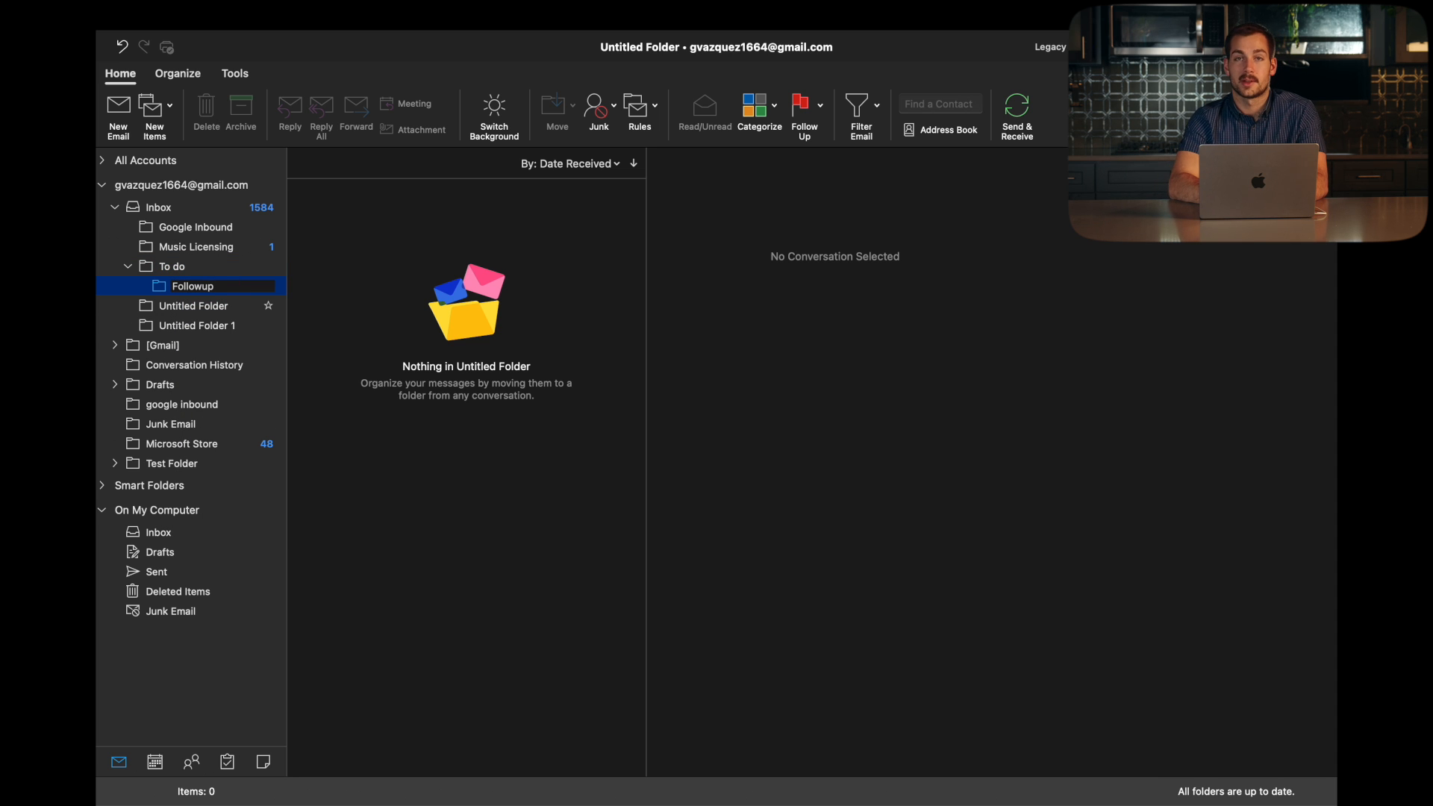
key(Return)
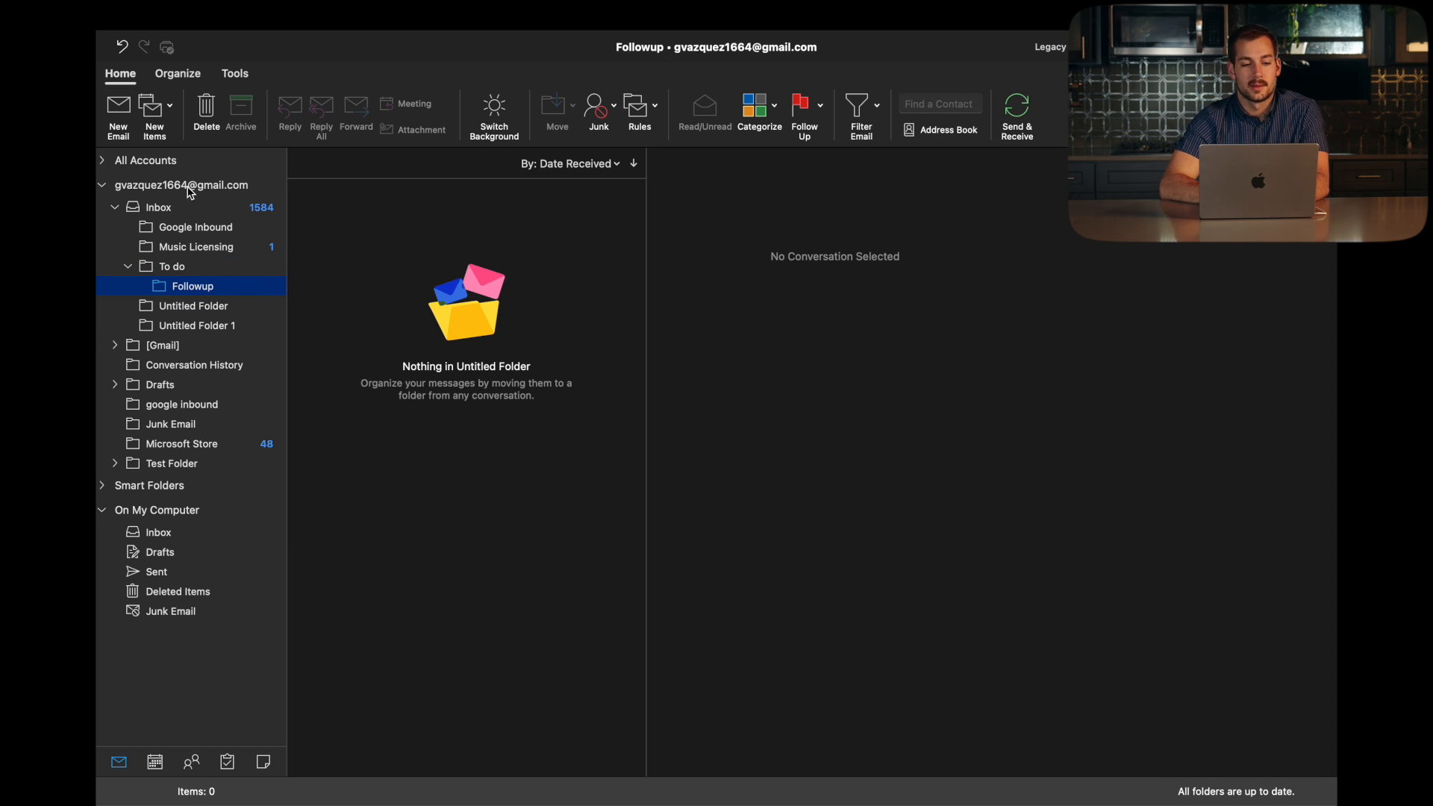
click(175, 208)
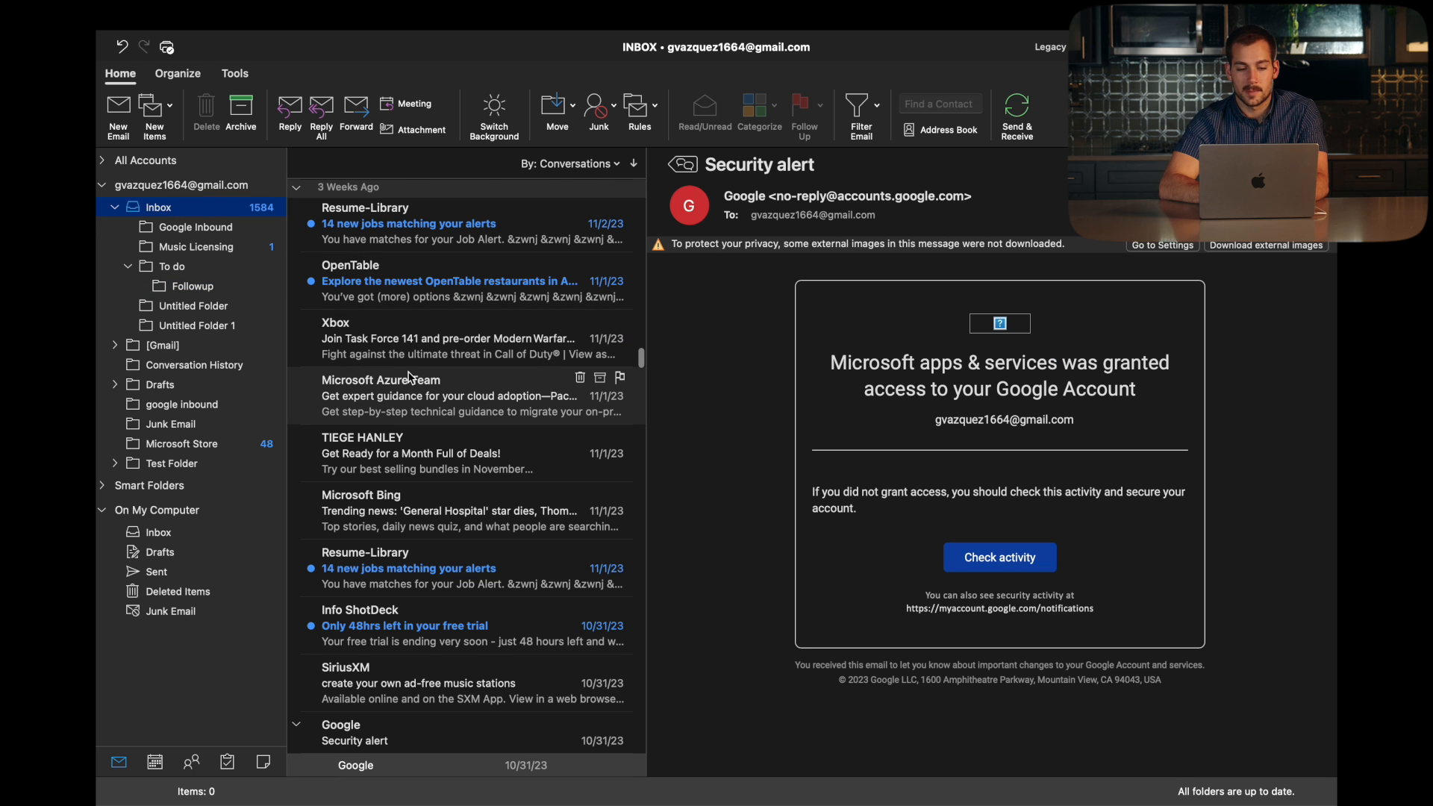
scroll(433, 418, down, 3)
Step: Move the Info ShotDeck free-trial email into the Followup folder
click(410, 552)
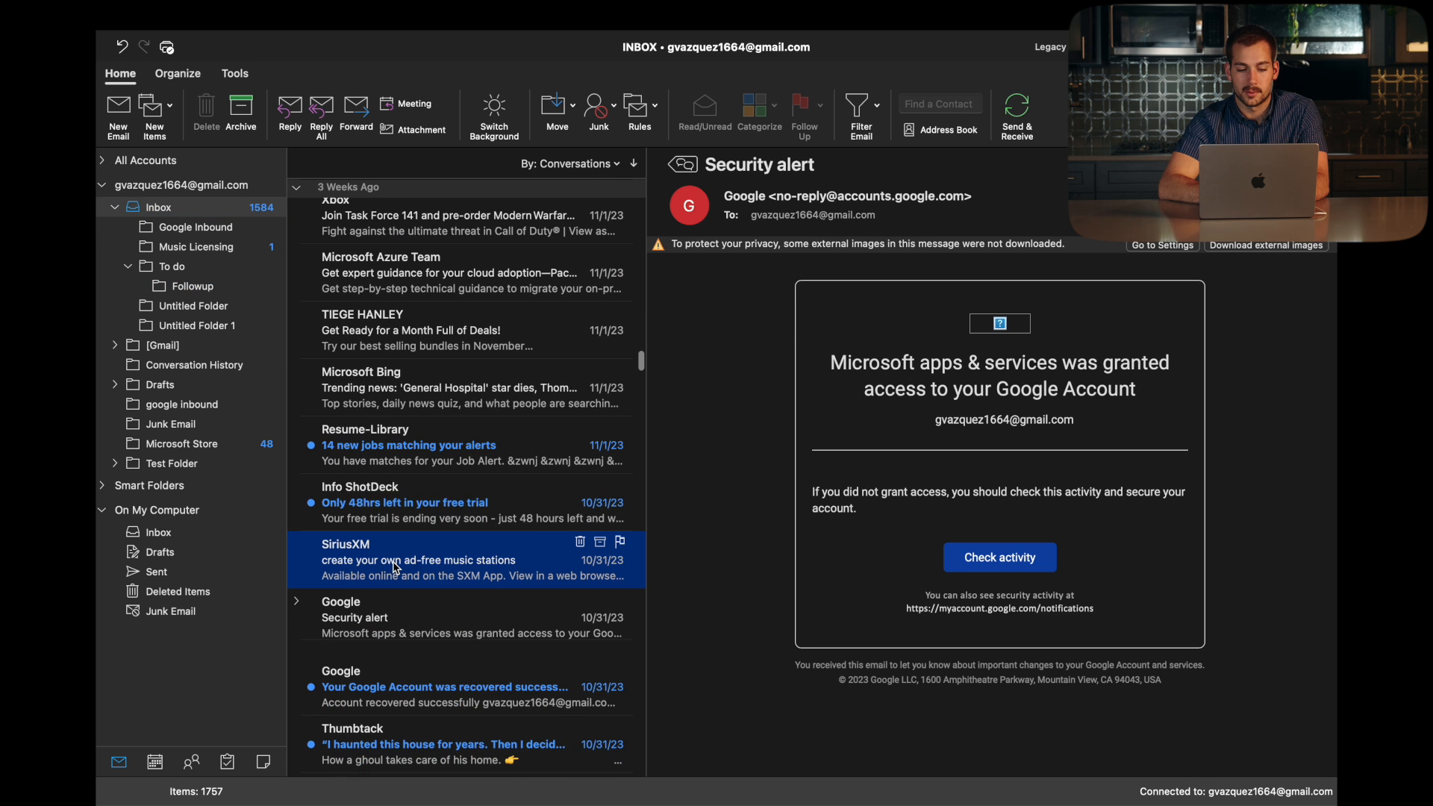
click(426, 505)
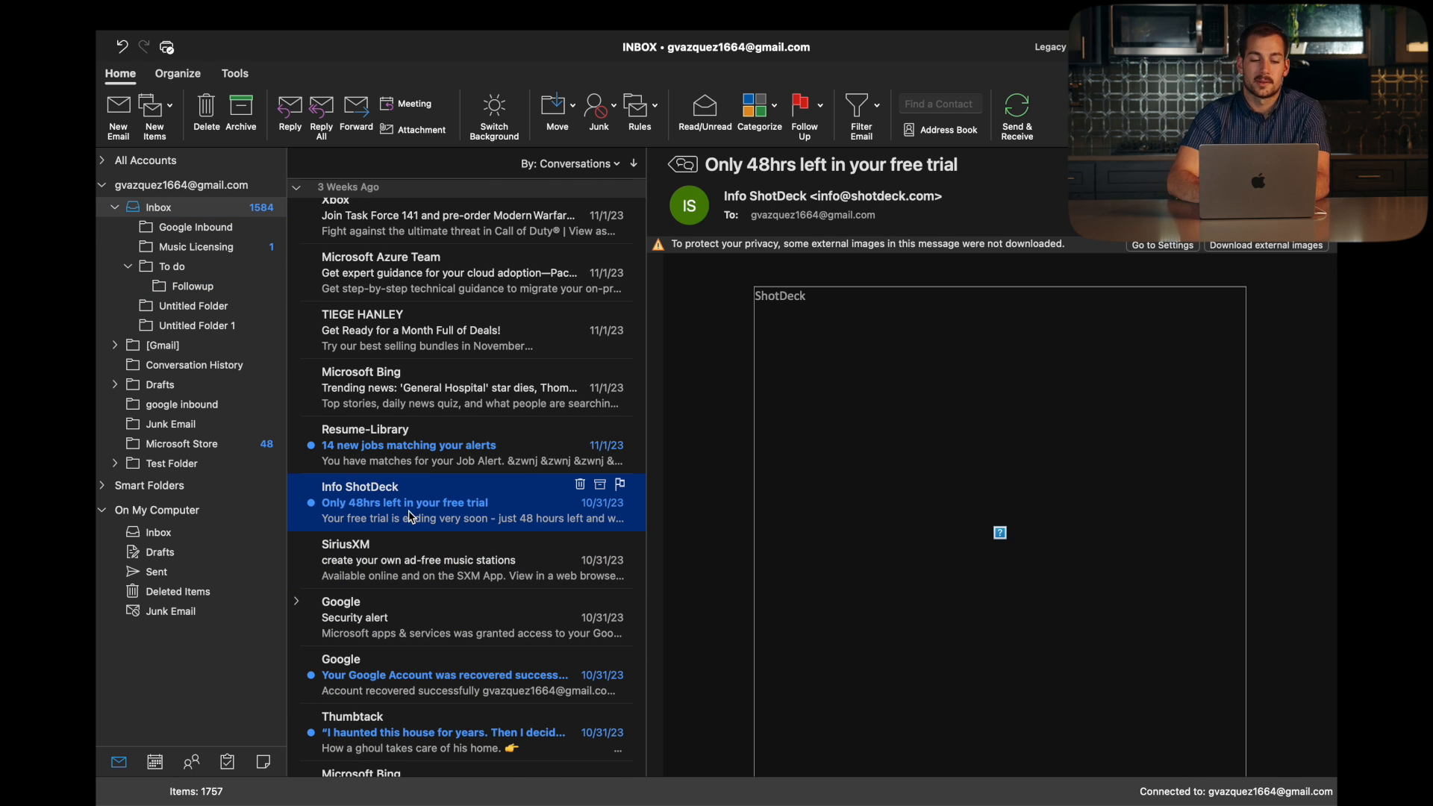
drag(454, 517, 194, 290)
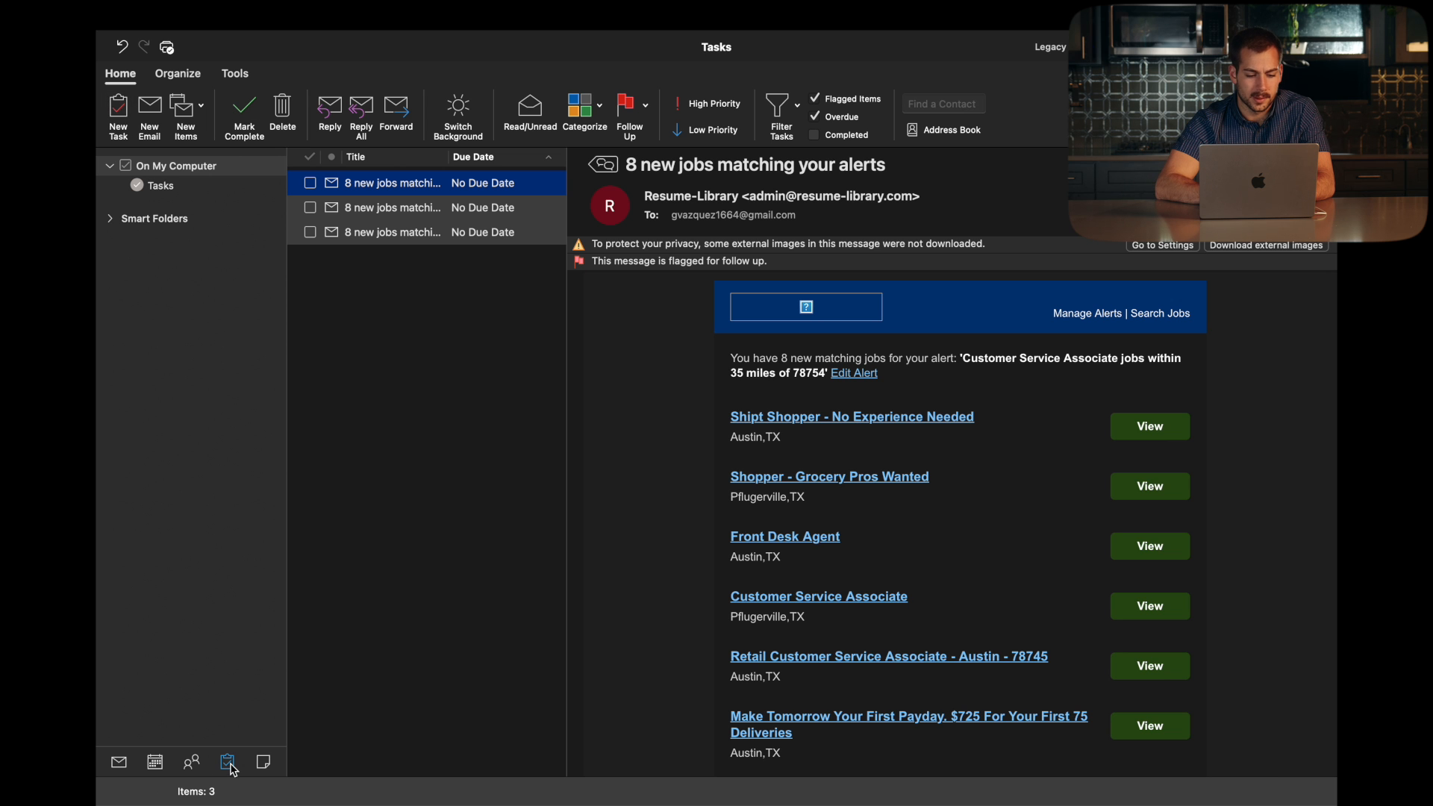
Step: Create task 'Reply to the last 10 emails' due 11/27/2023 with an 8:00 PM reminder
click(118, 114)
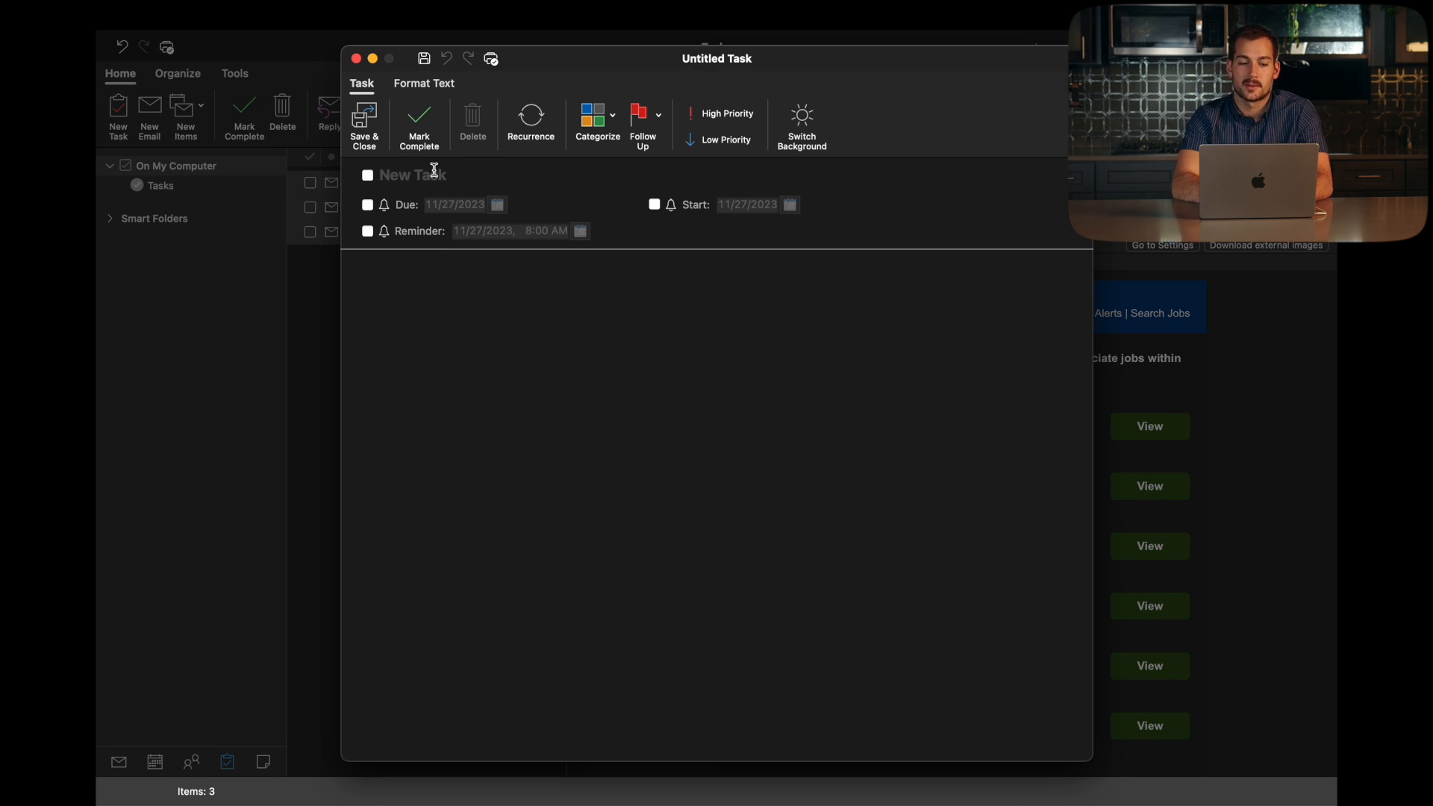
text(Reply to t)
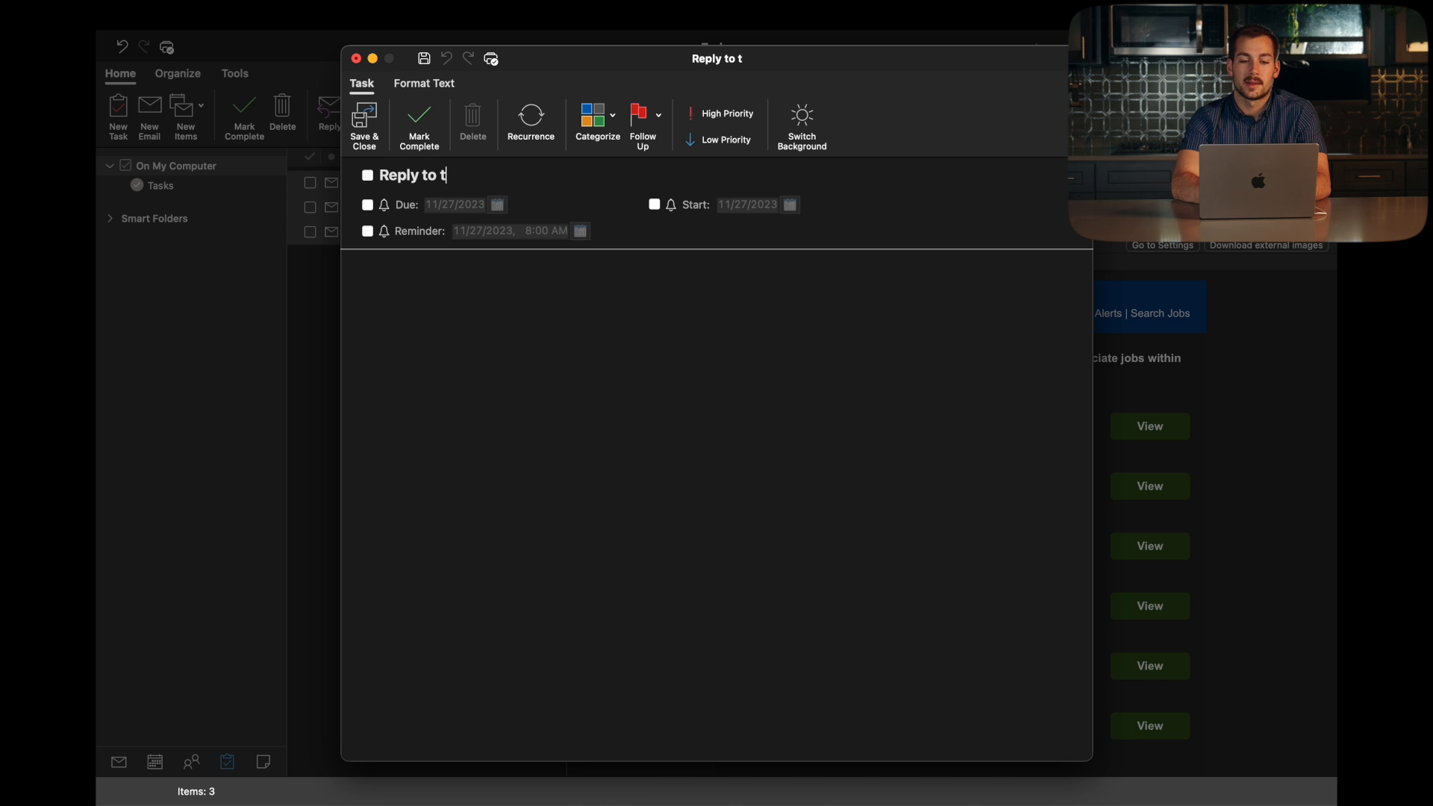
text(he last 10 e)
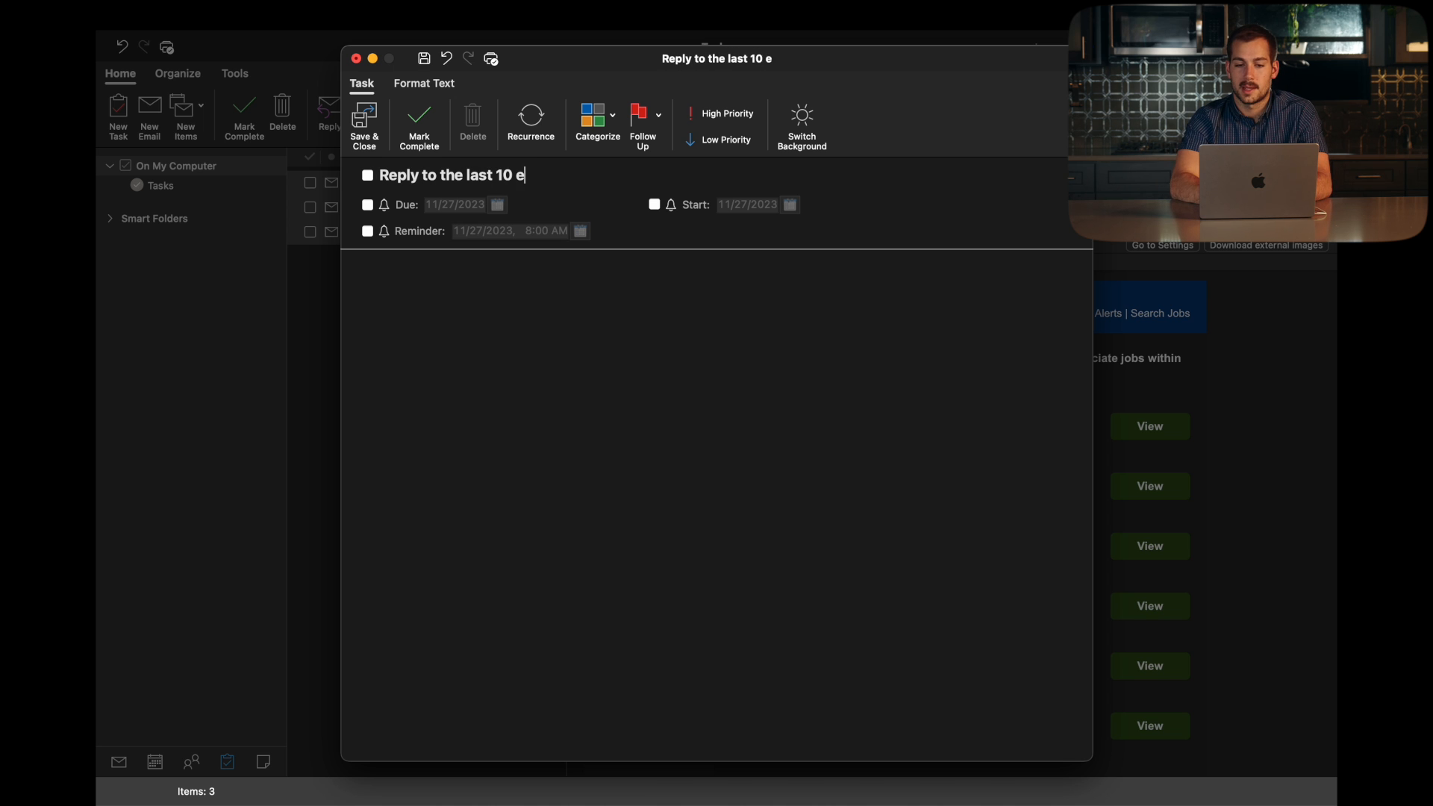
text(mails)
click(367, 205)
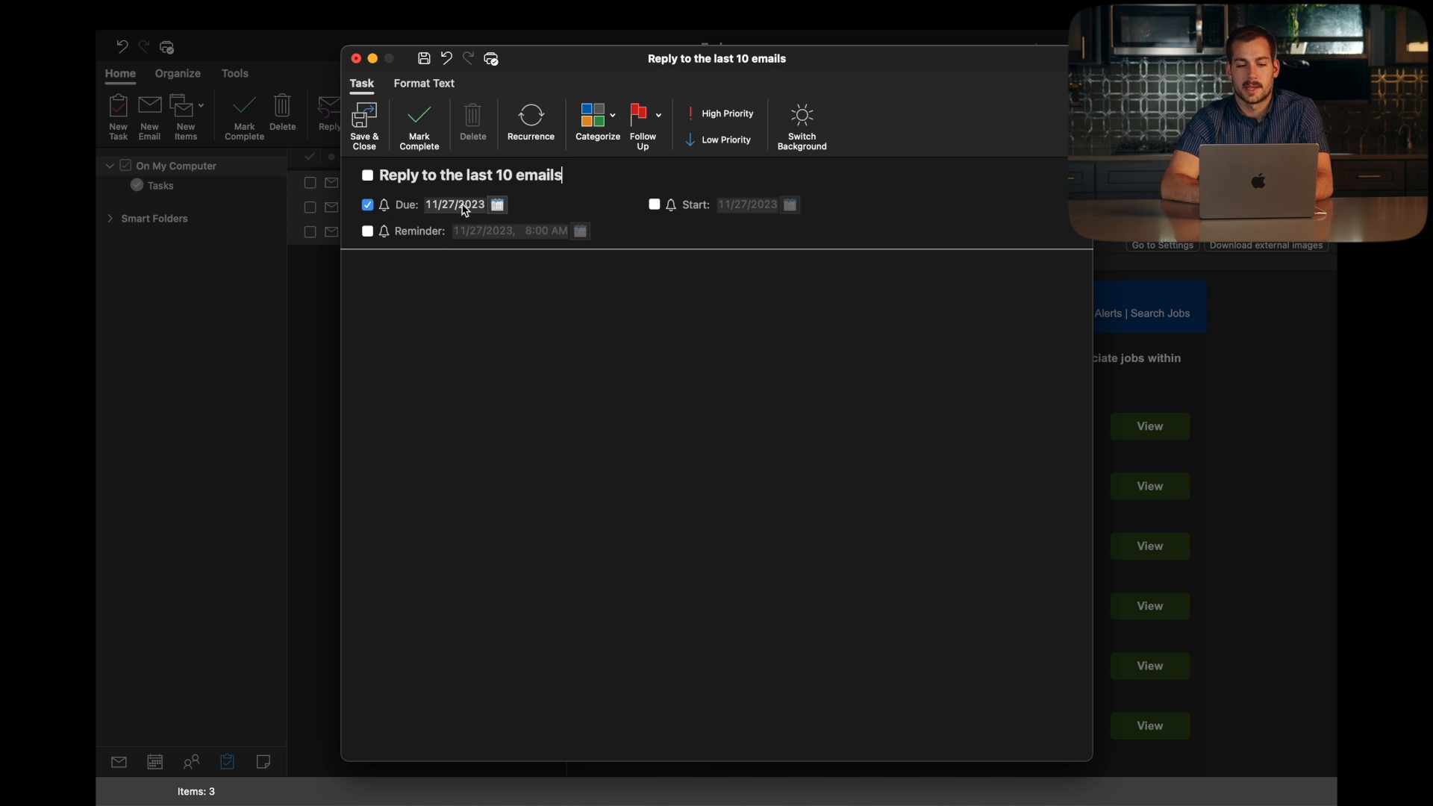
click(367, 231)
click(542, 231)
click(555, 231)
text(p)
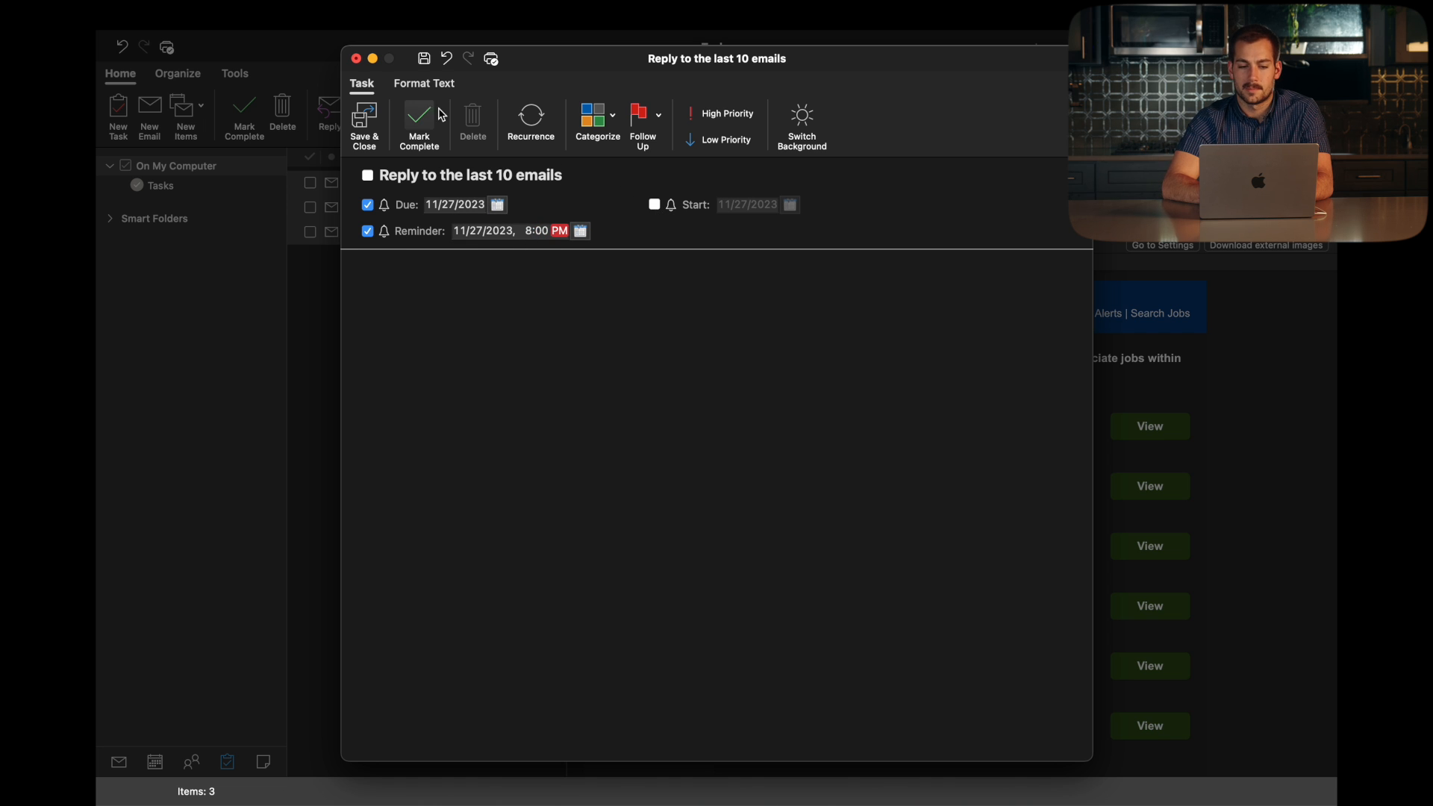
Step: Save the task, open it from the list, and mark it complete
click(371, 123)
click(399, 259)
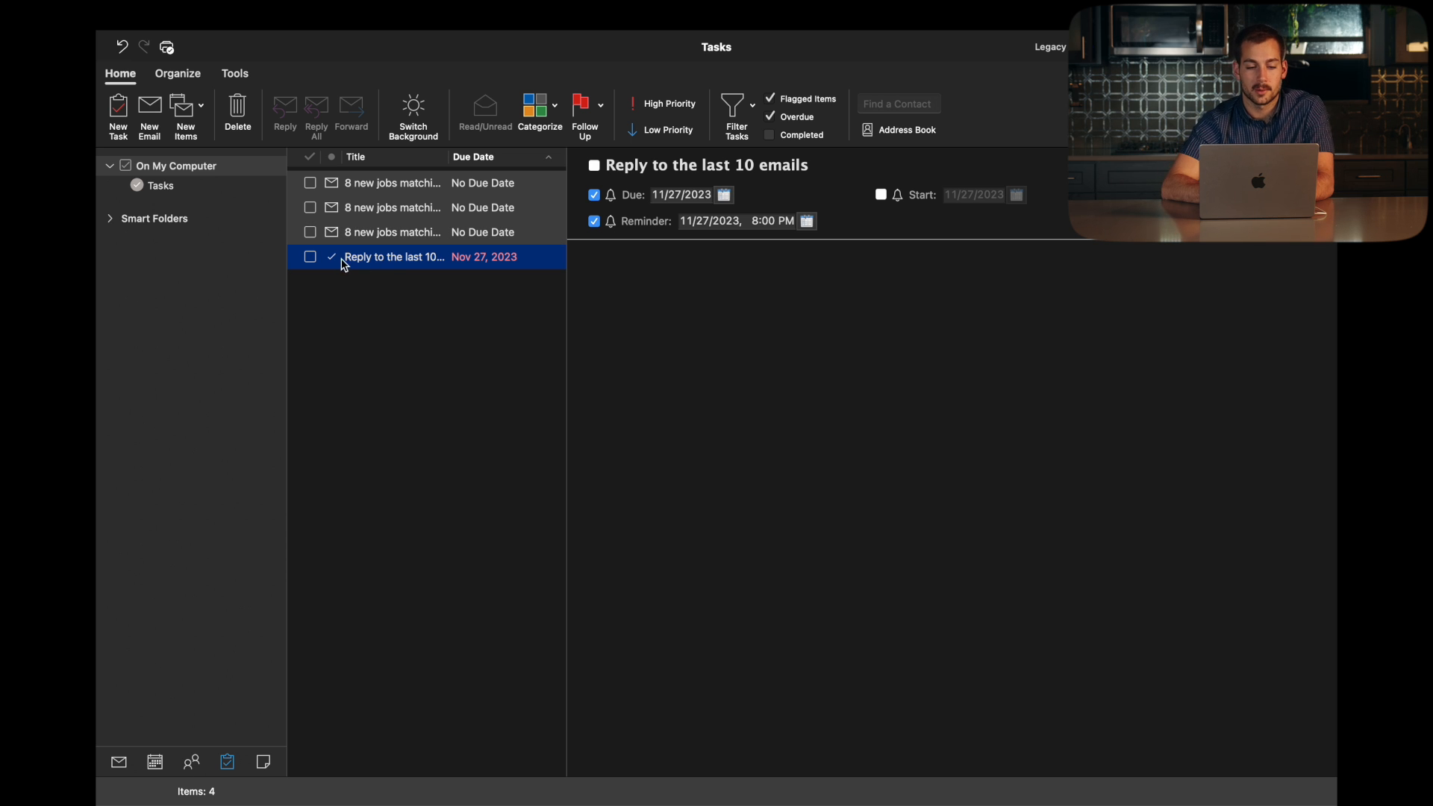
click(310, 258)
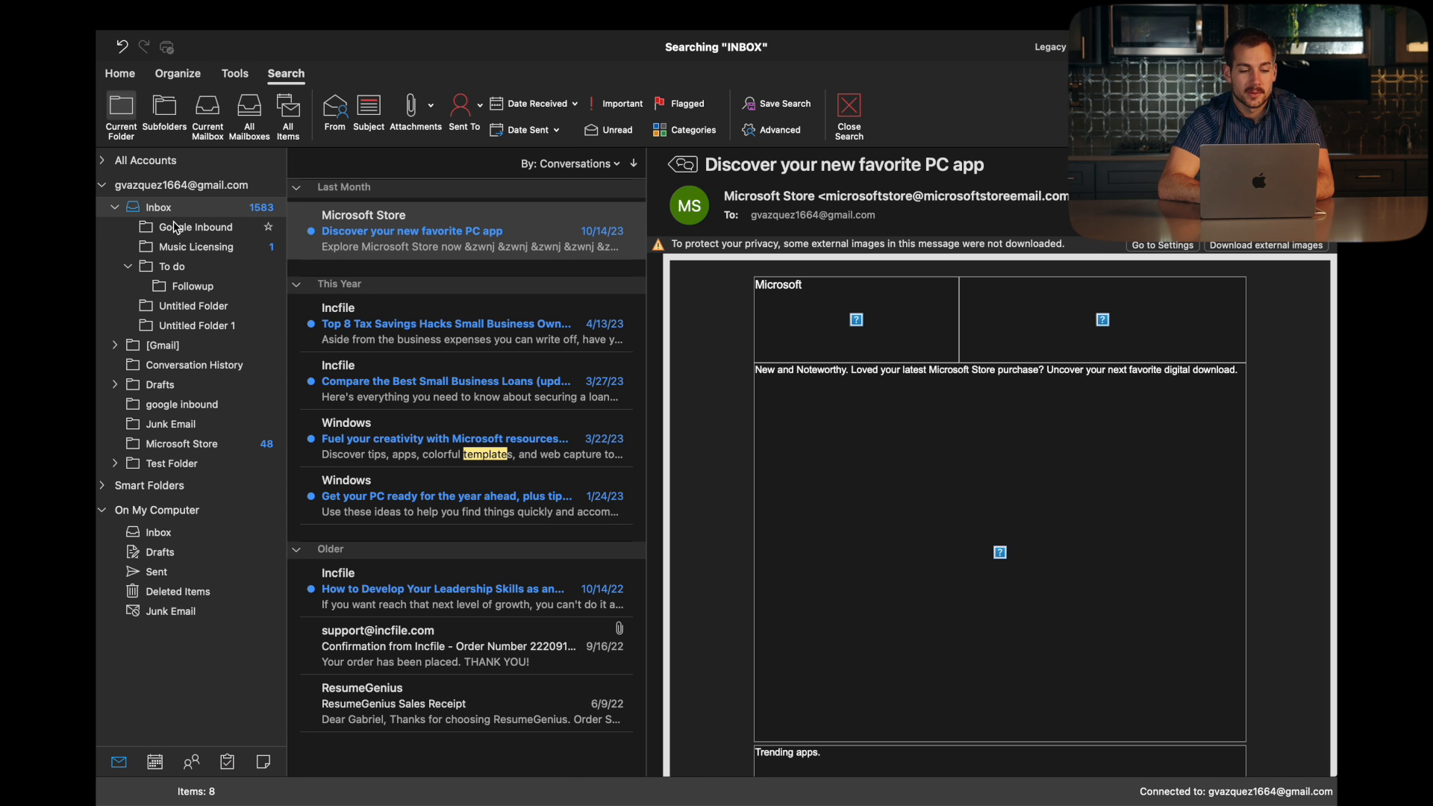
Step: Start a new blank email from the account's Inbox using the Home tab
click(169, 213)
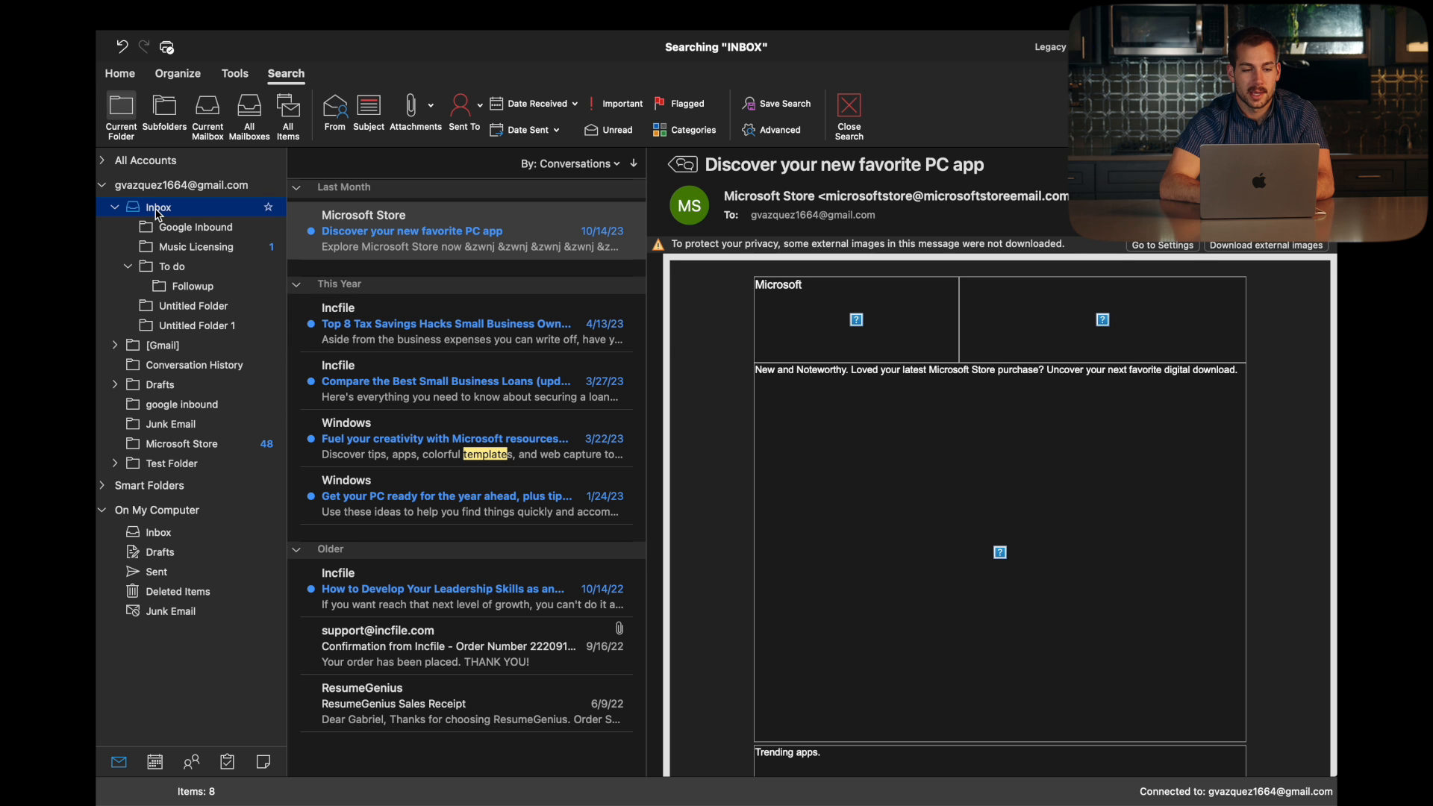
click(119, 73)
click(119, 115)
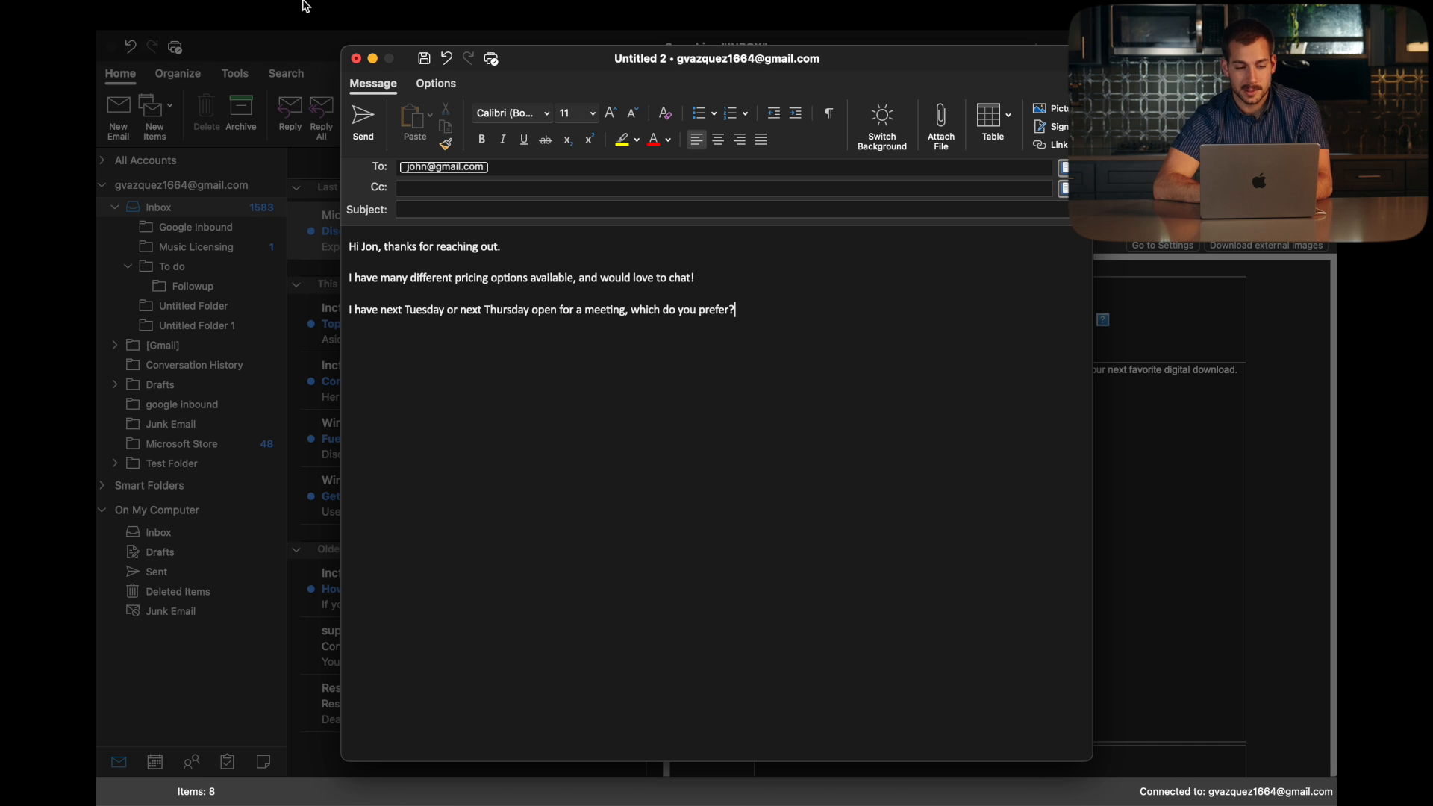
Step: Save the draft as email template 'meetingsuggestion' in Documents and close the message
mouse_move(208, 6)
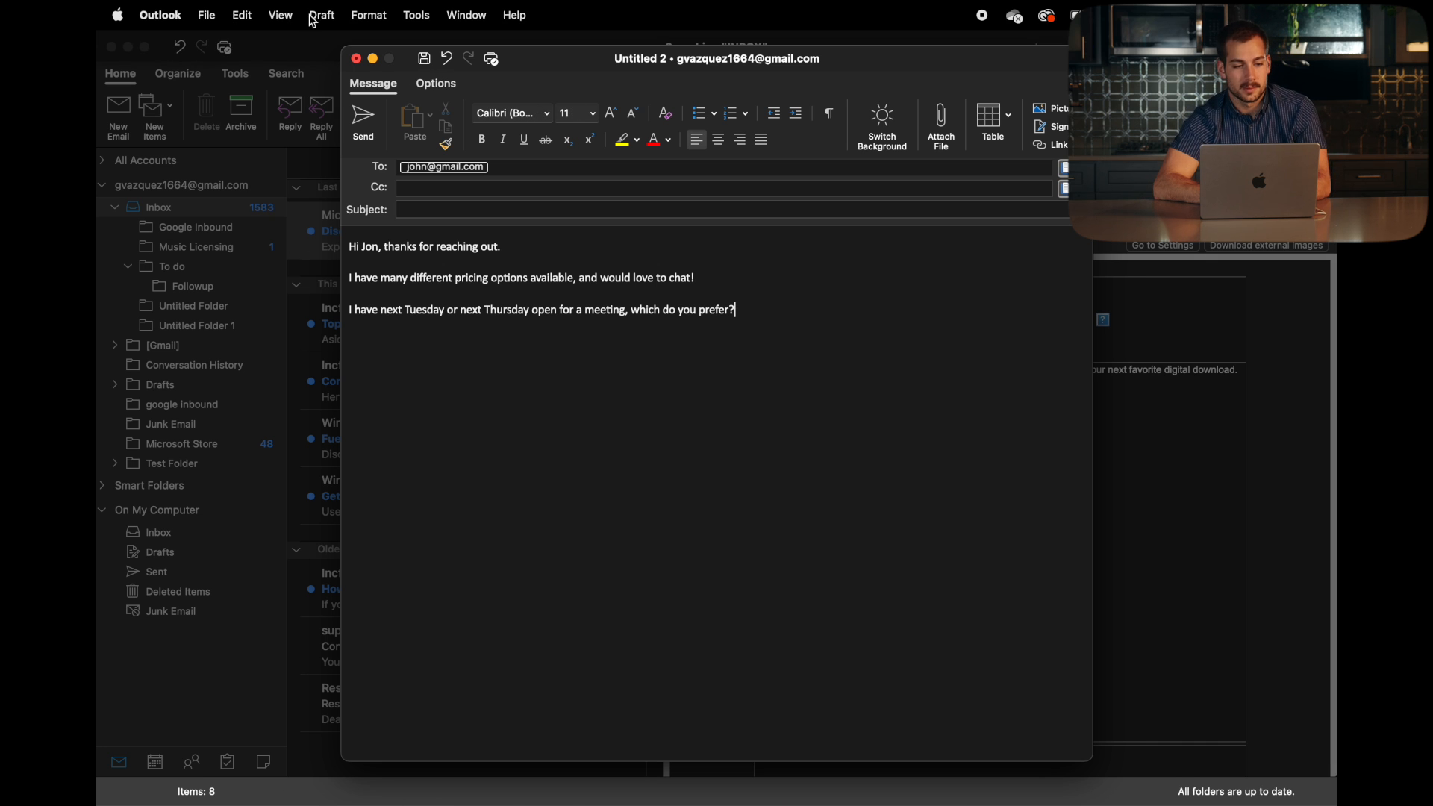
click(212, 14)
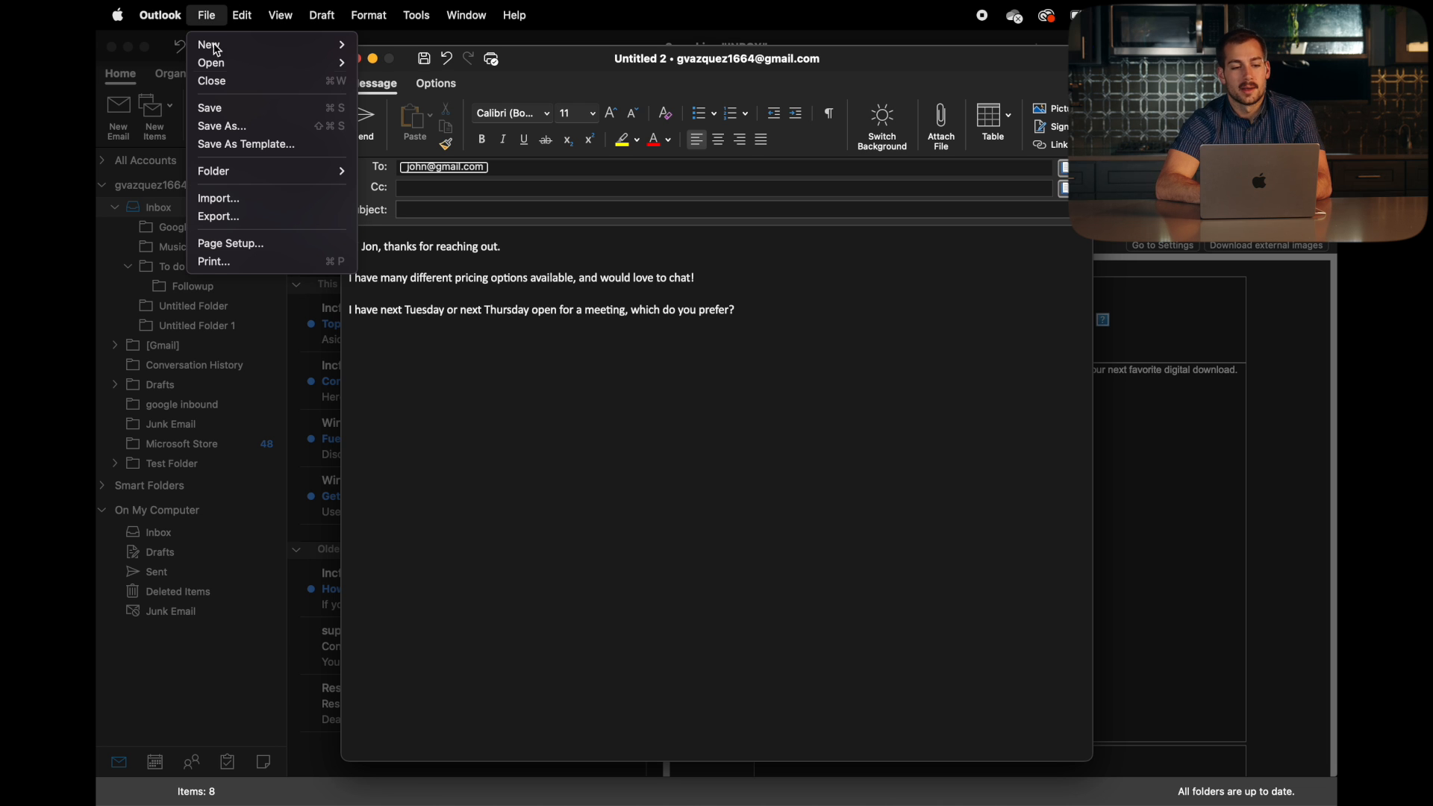
click(239, 145)
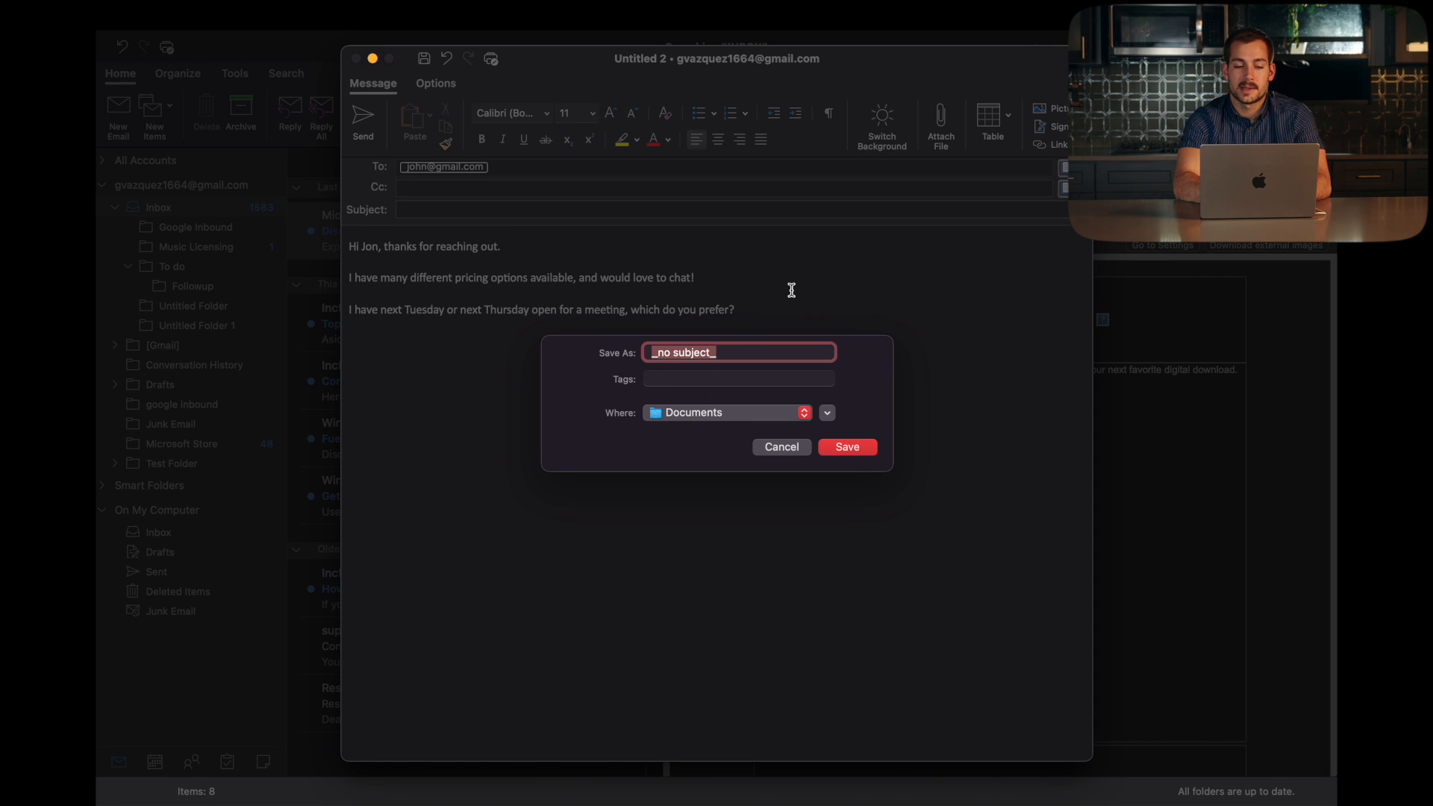
text(mee)
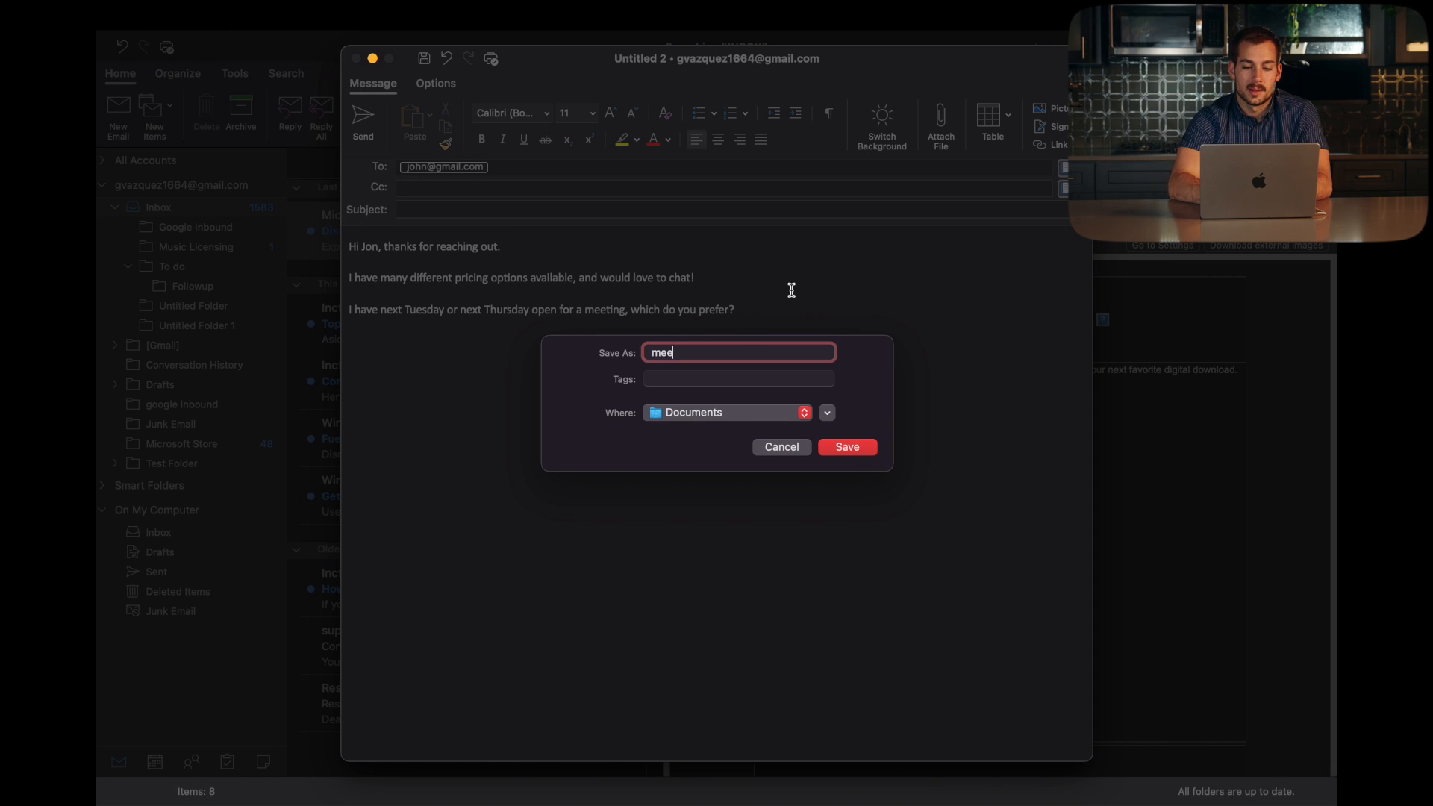
text(tingsuggestion)
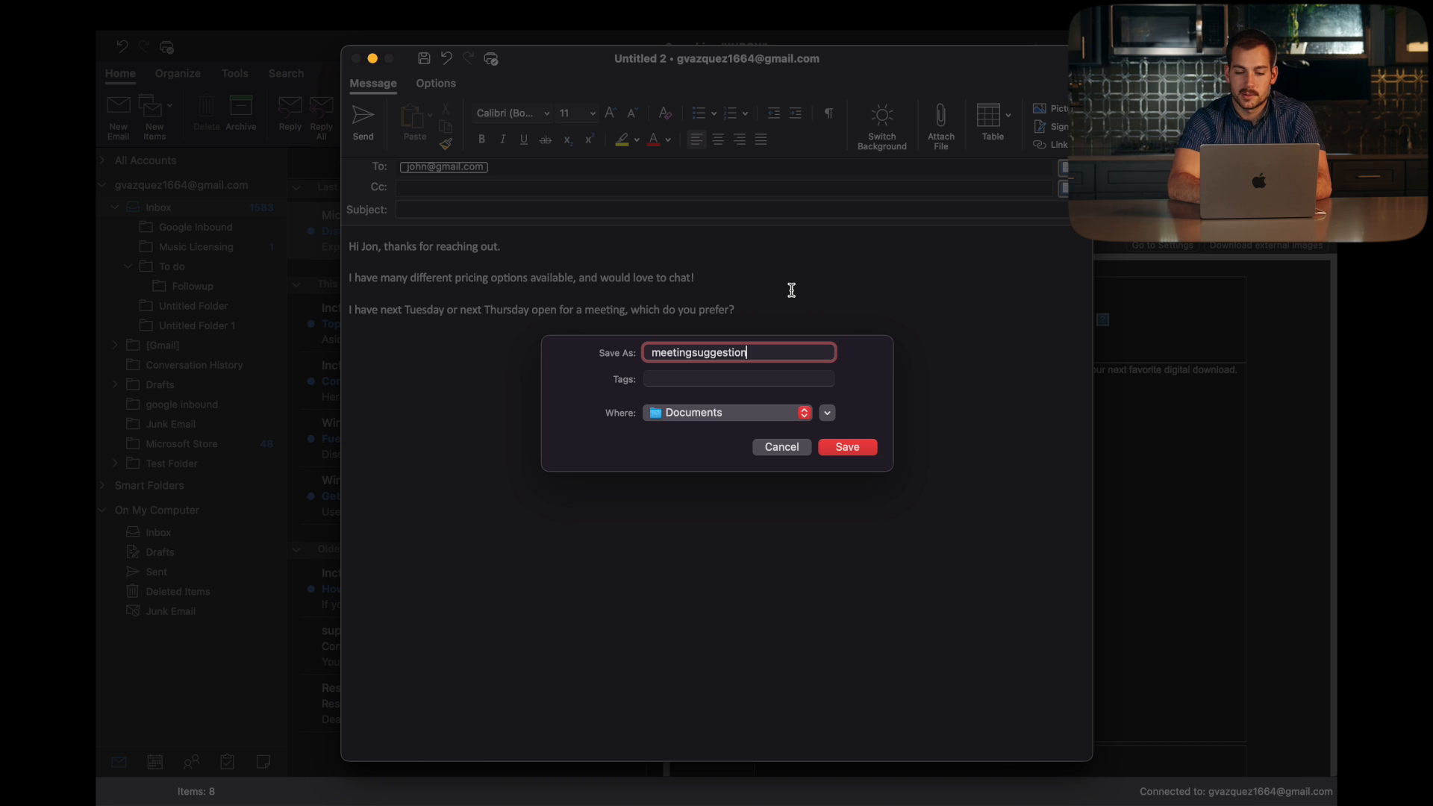
key(Return)
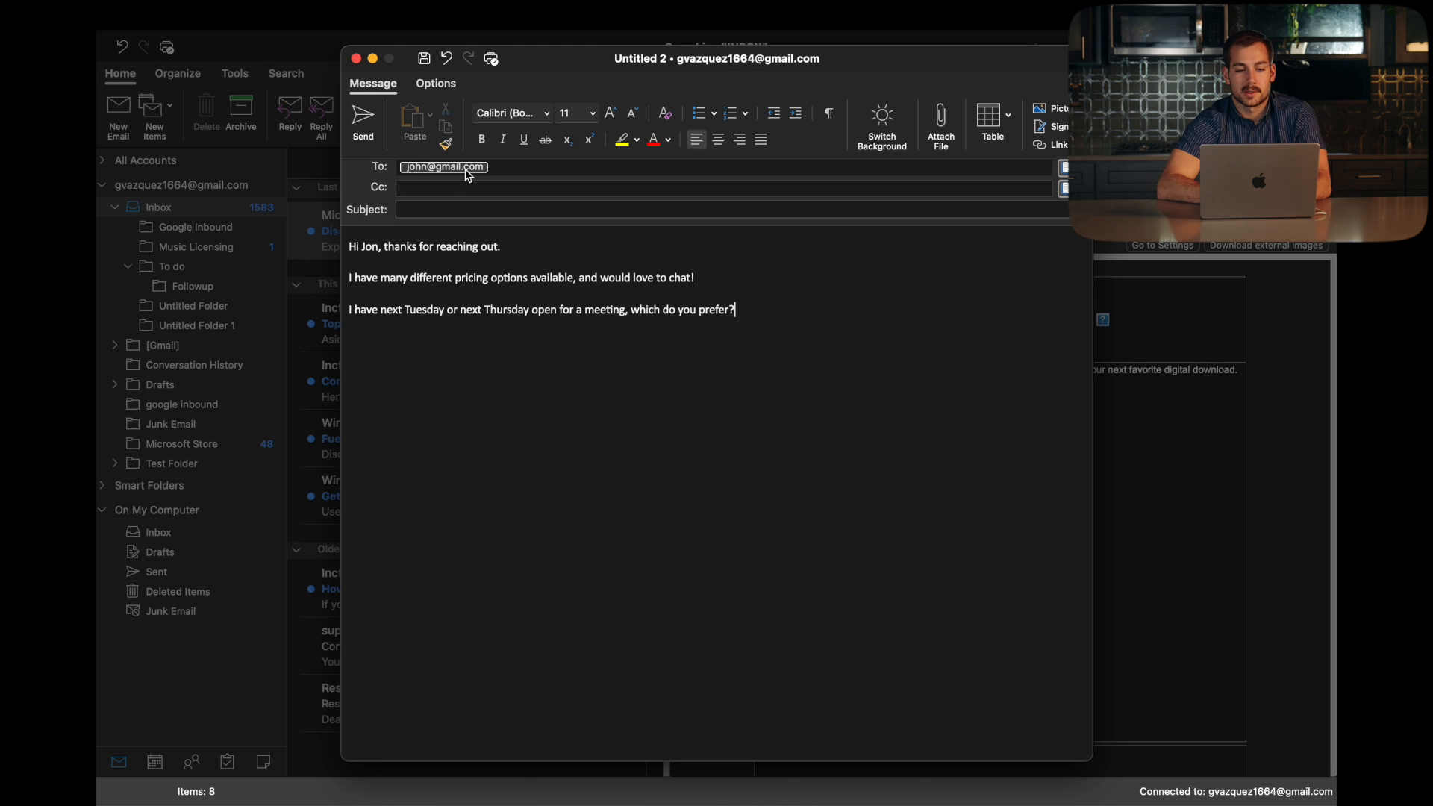
click(356, 58)
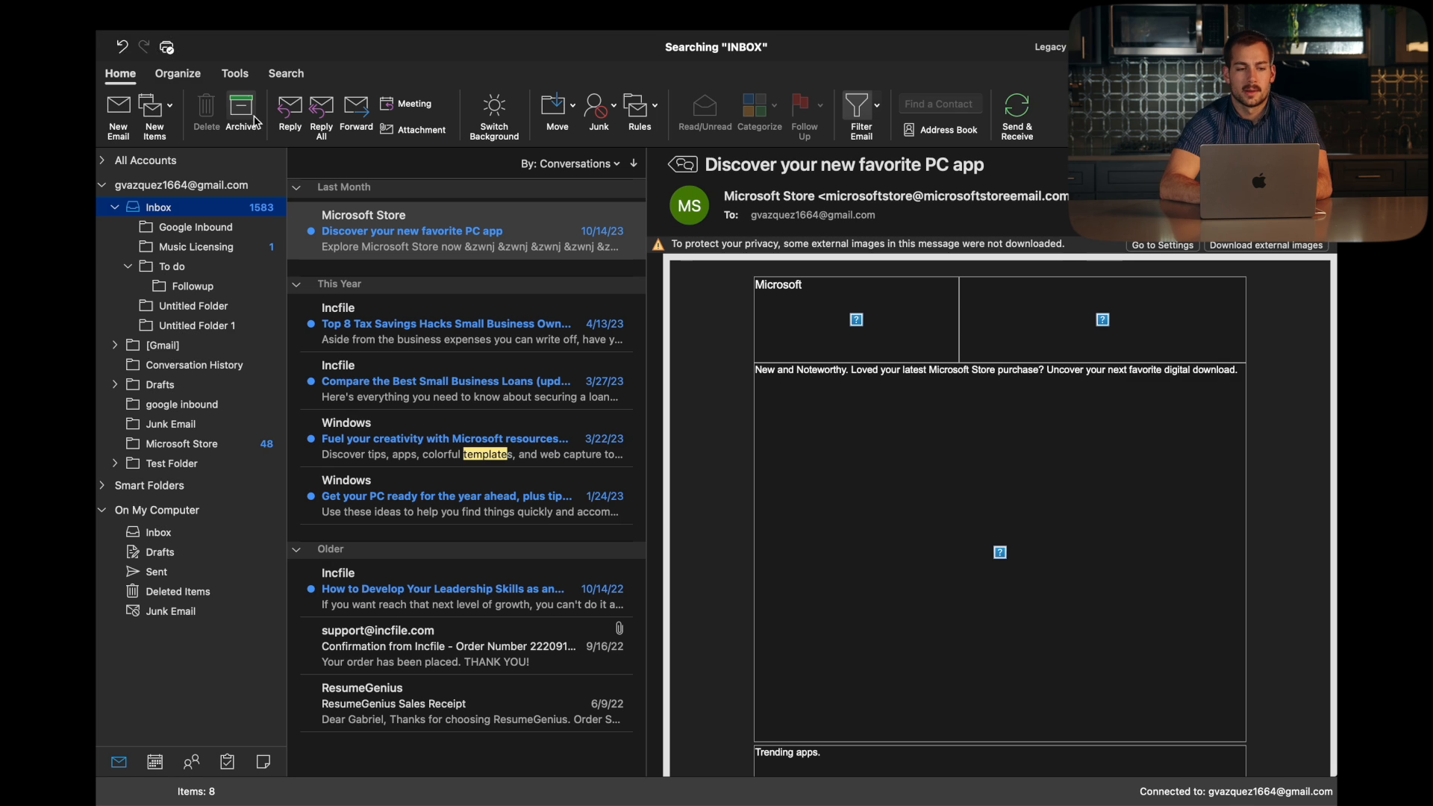
Step: Open a new email from the saved 'meetingsuggestion' template
click(210, 12)
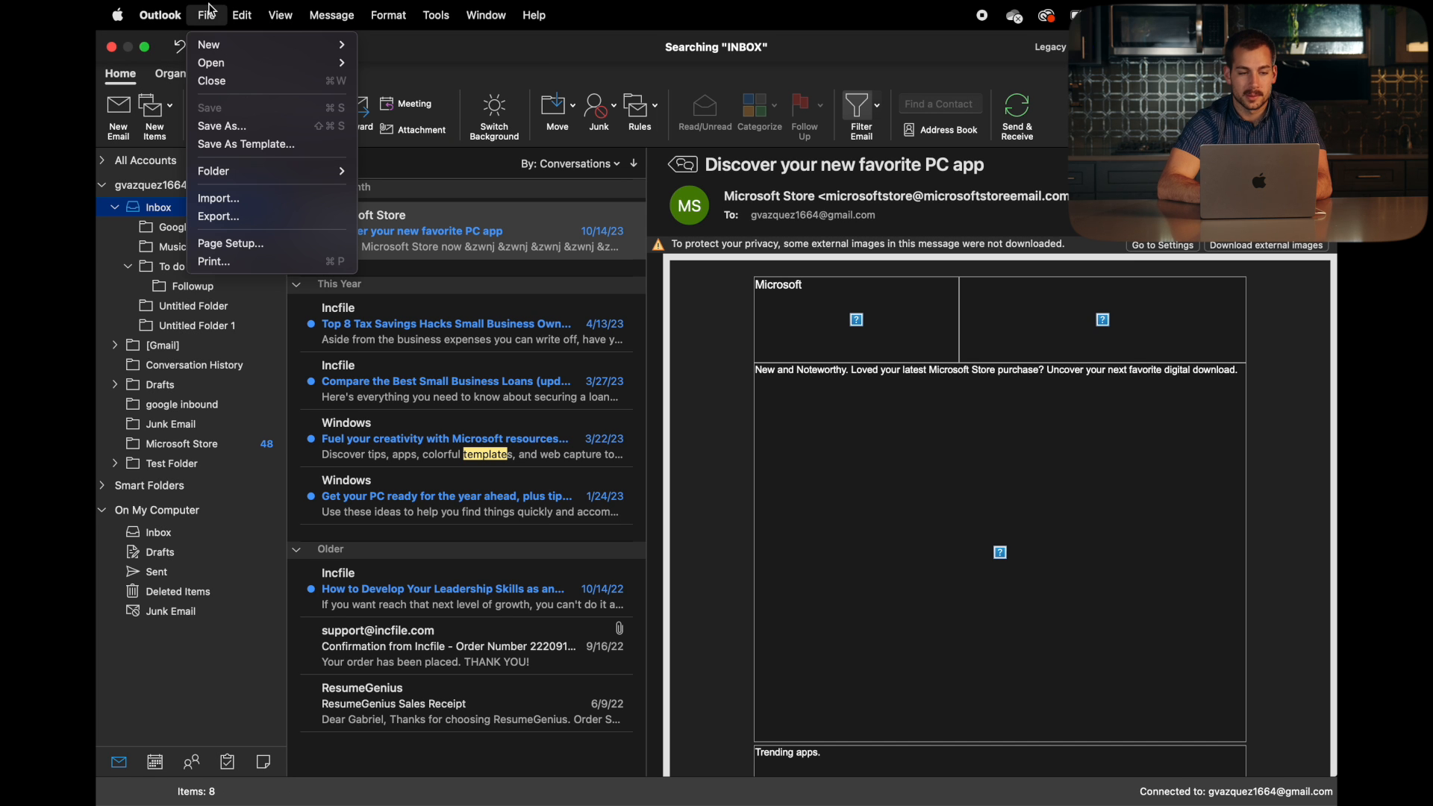
mouse_move(224, 45)
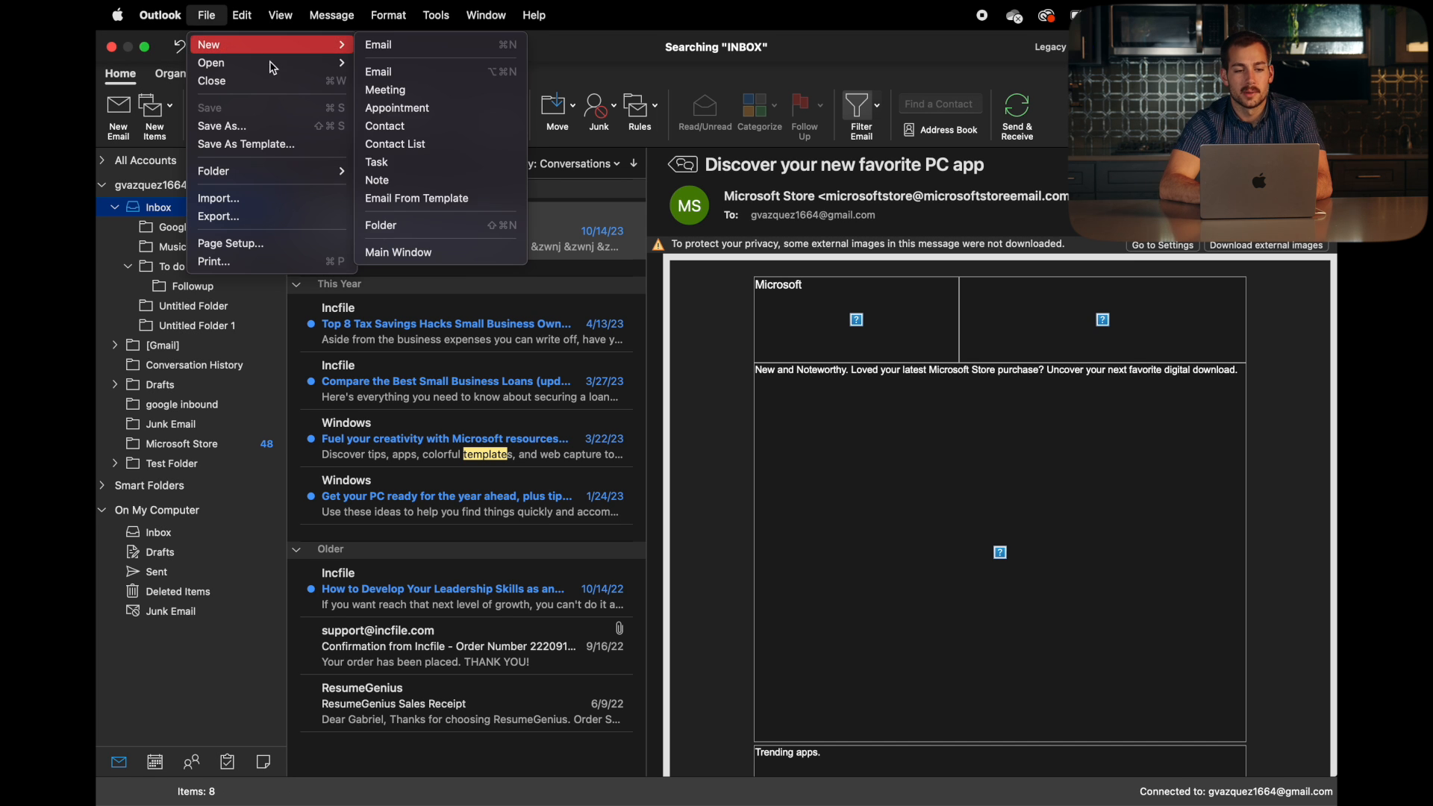
click(428, 198)
double_click(551, 242)
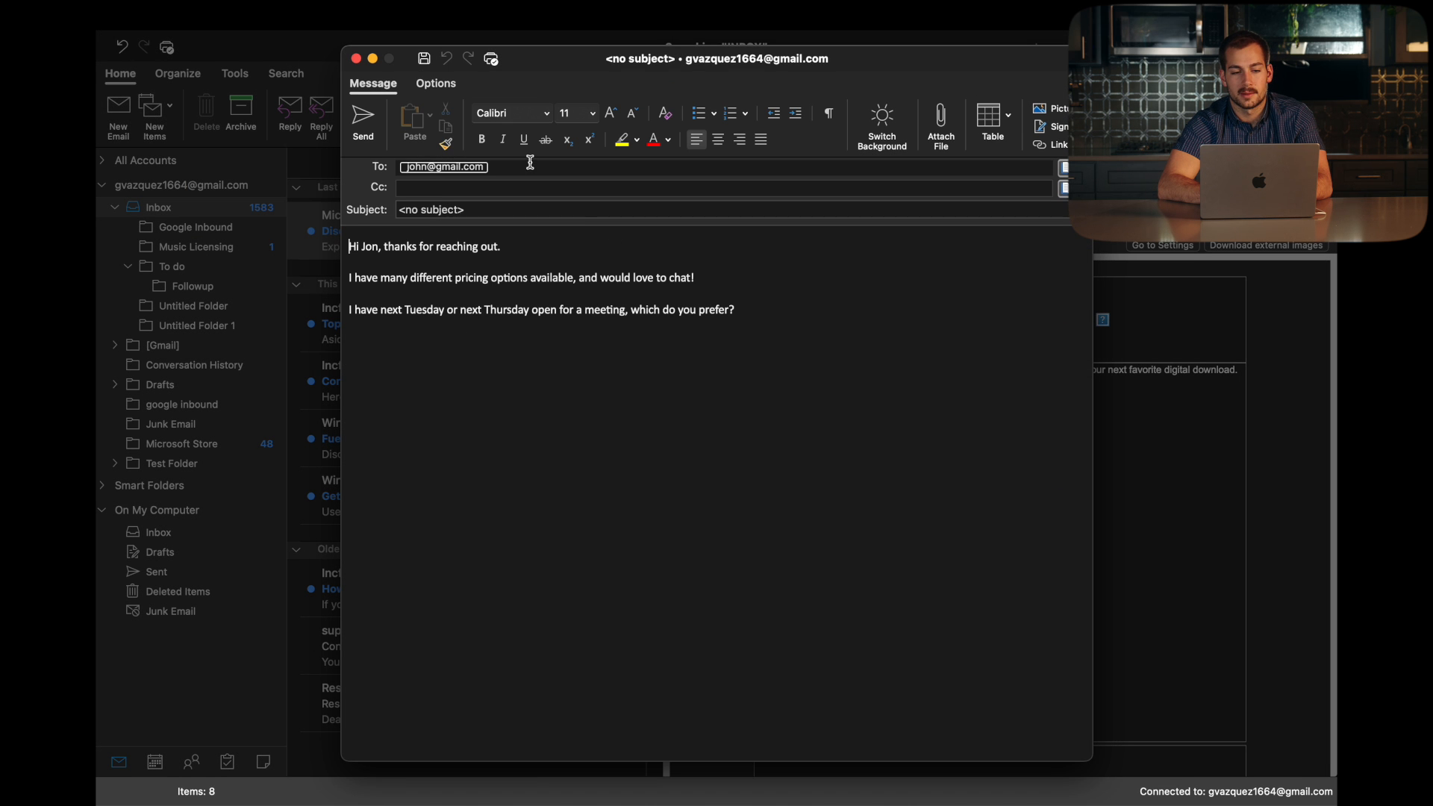
Step: Delete the template's recipient address and select the three lines of body text
drag(521, 169, 365, 162)
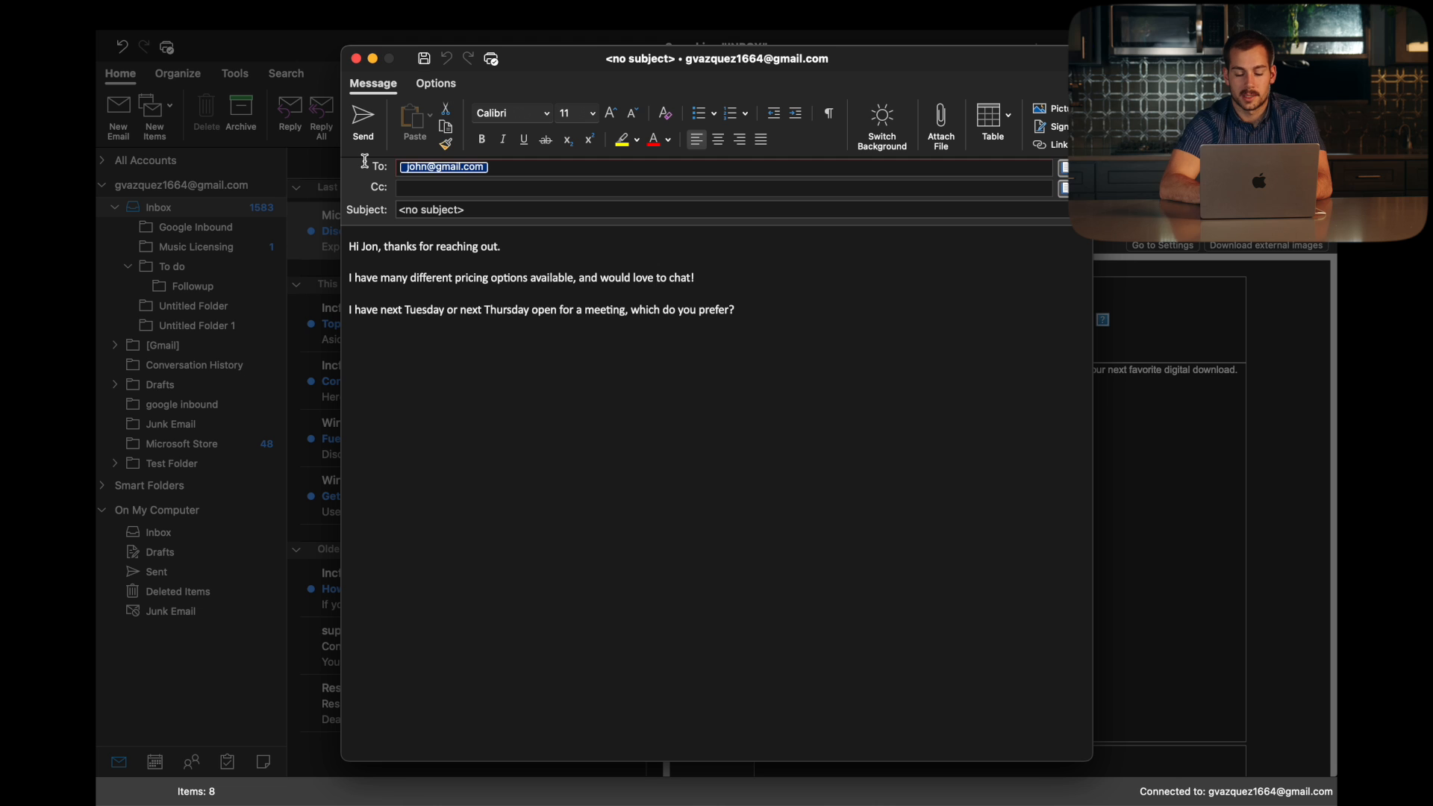
key(BackSpace)
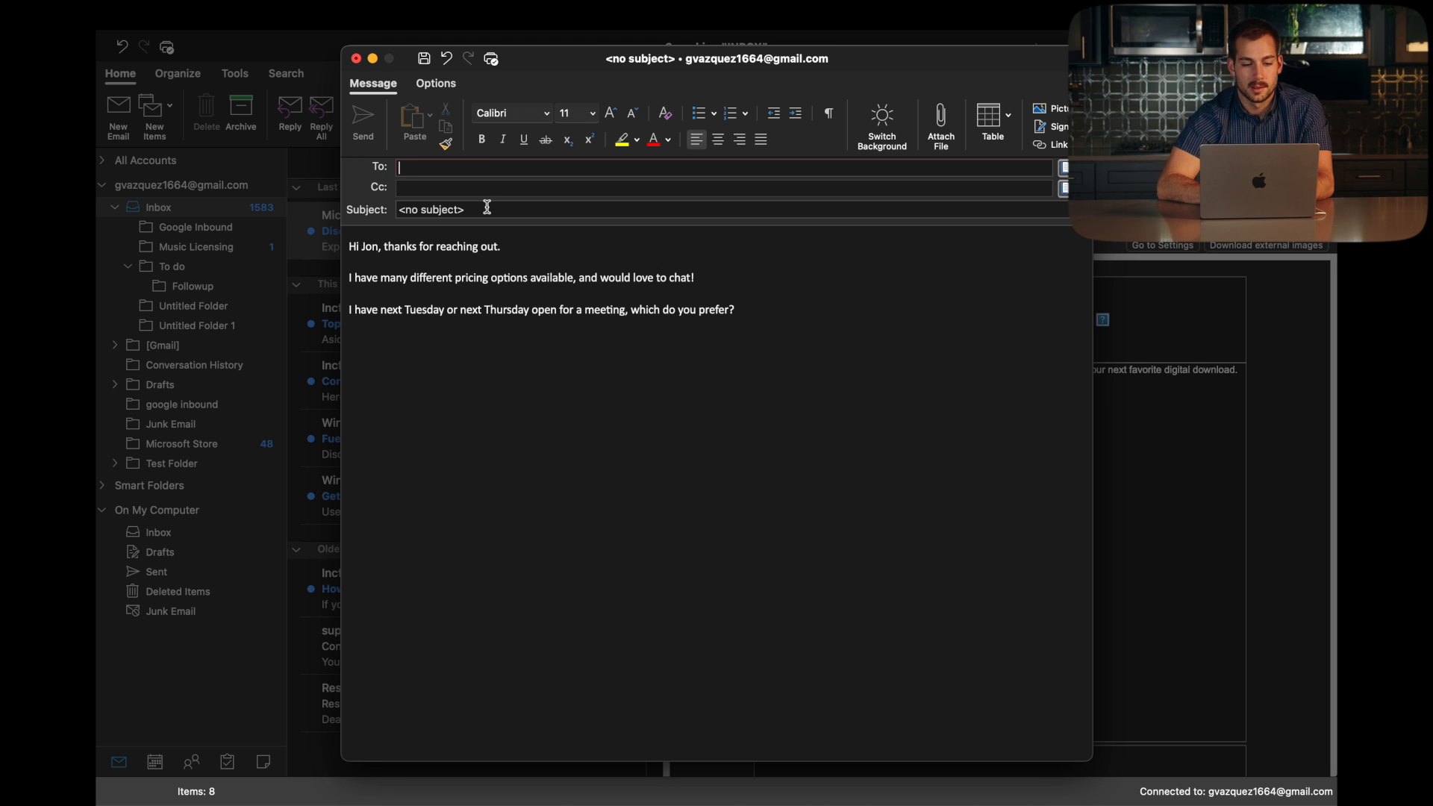
click(760, 313)
drag(760, 313, 347, 232)
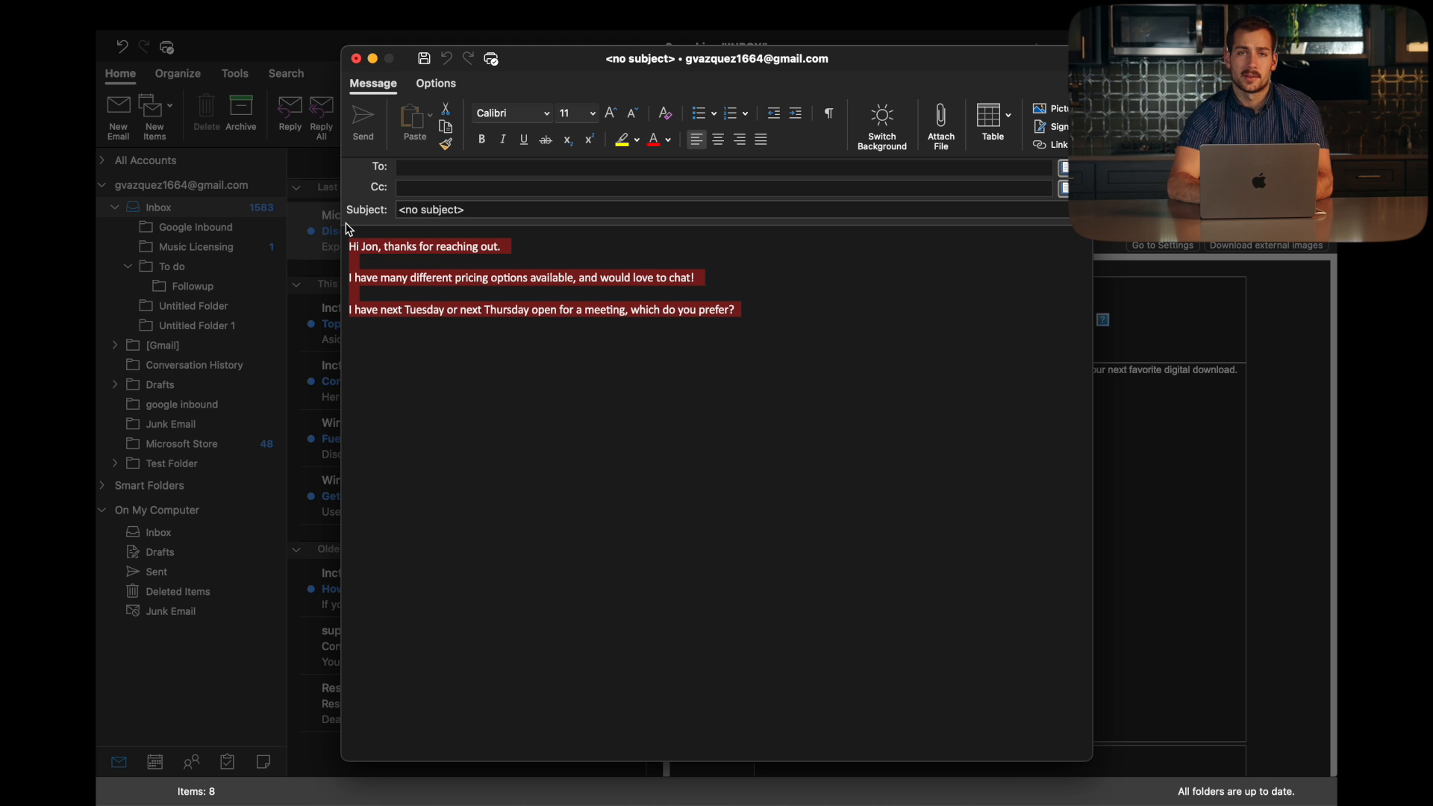